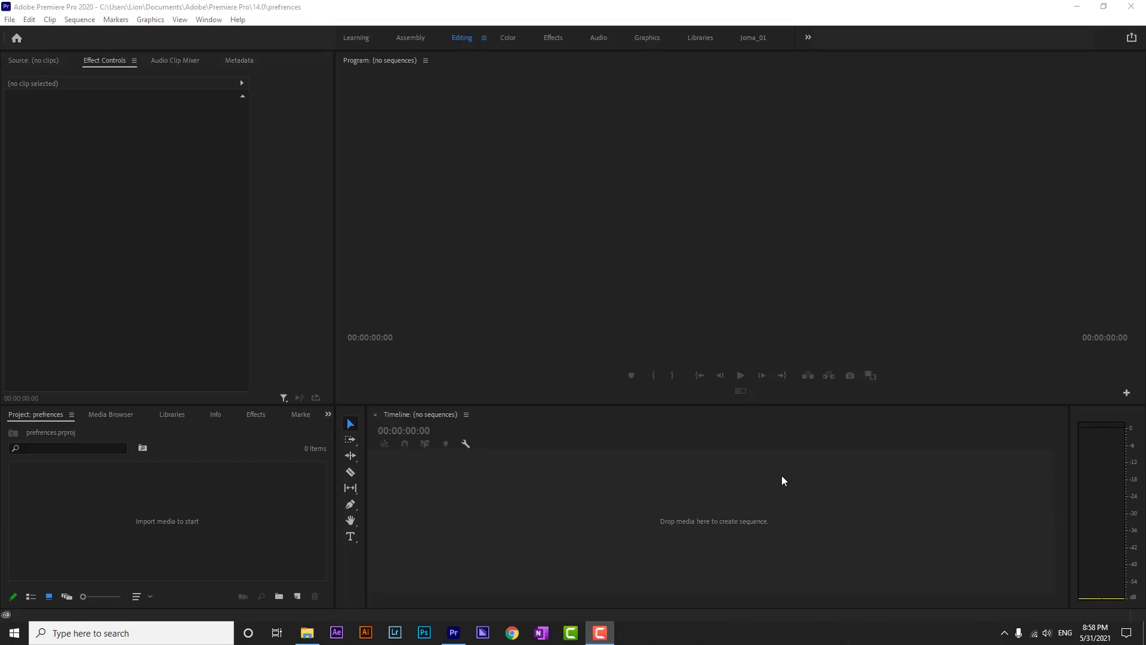
- Open the General preferences and examine the startup, project-opening and bin double-click behaviour options
left_click(29, 20)
mouse_move(106, 395)
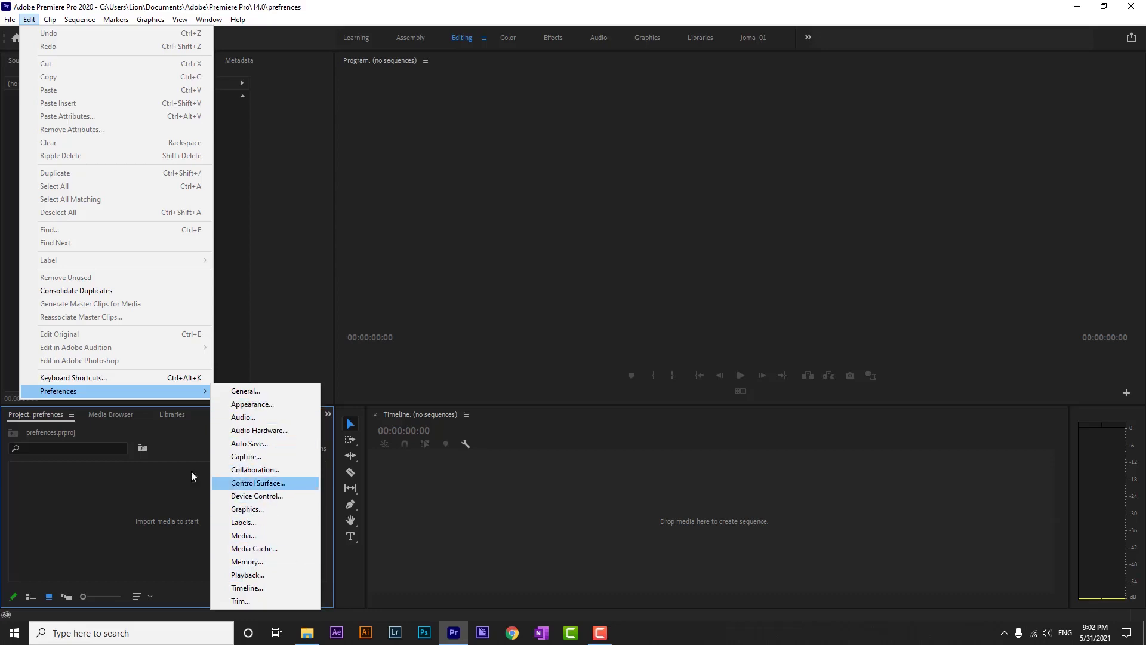
left_click(290, 470)
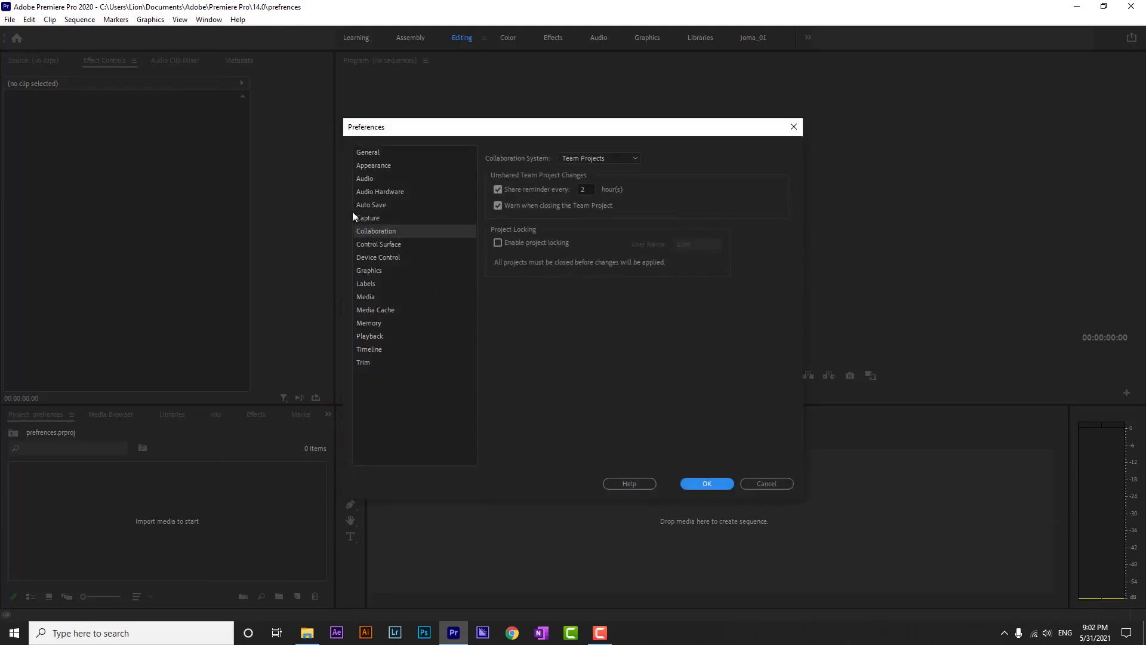
left_click(377, 152)
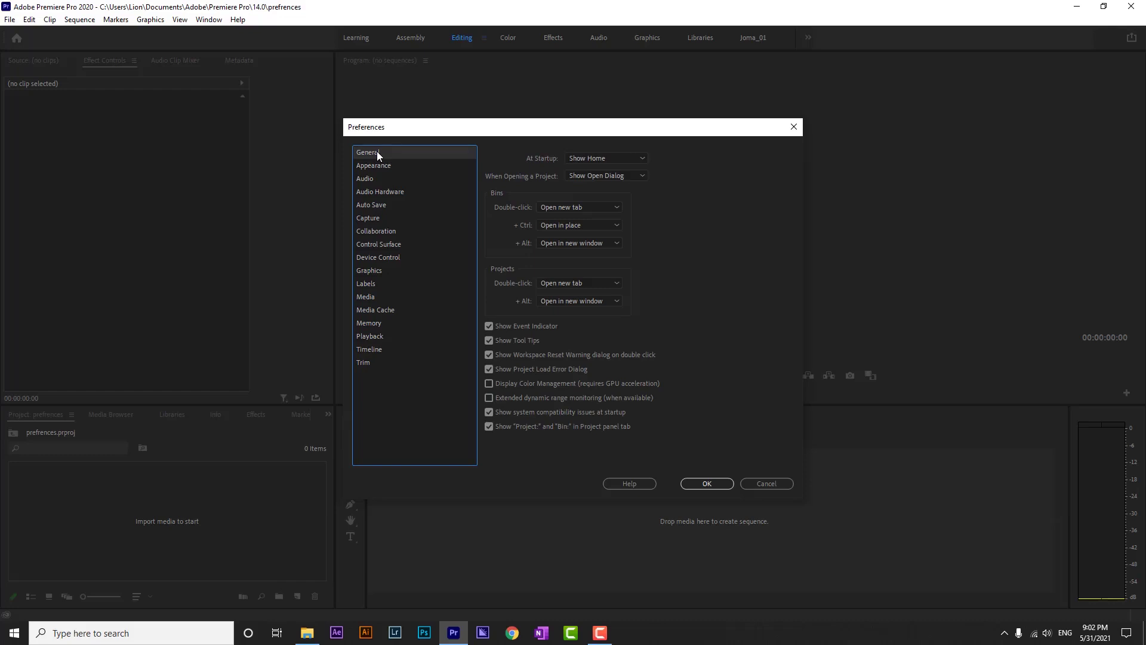
key("Tab")
key("Tab")
key("Tab")
key("Tab")
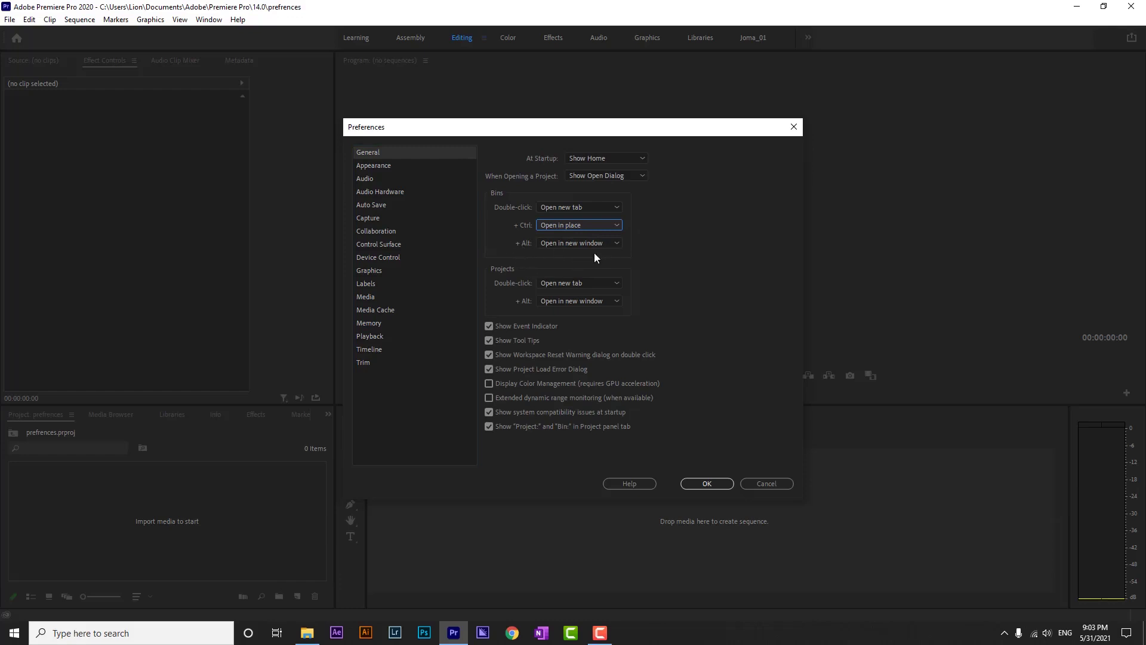
left_click(615, 243)
left_click(700, 250)
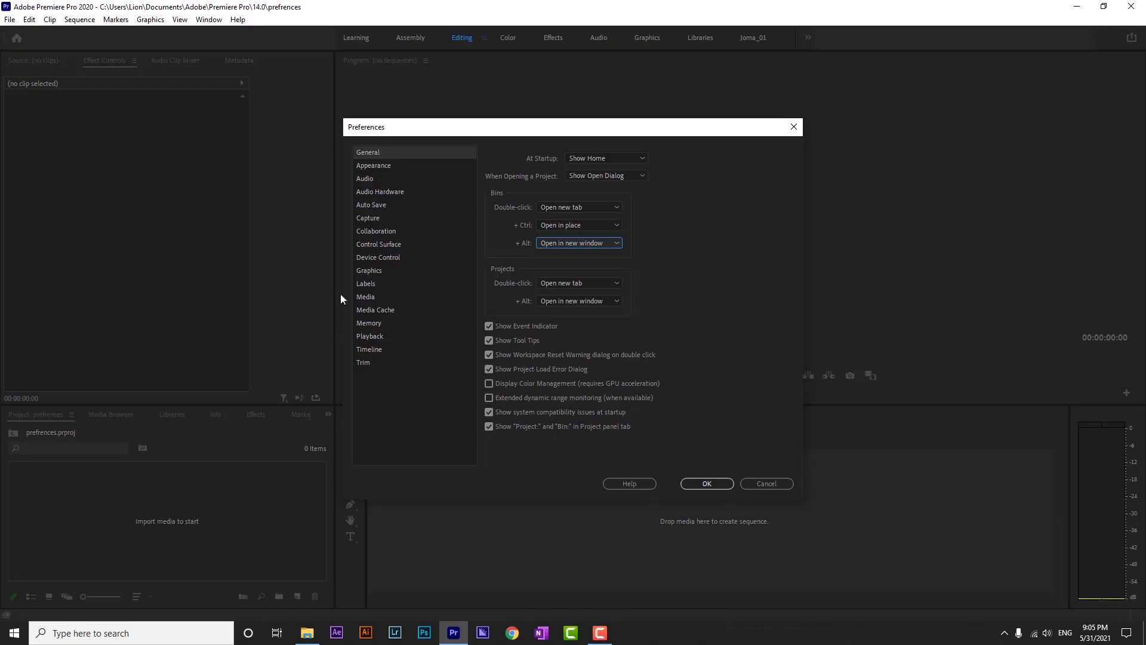
- Try the lightest interface brightness in the Appearance preferences, with lighter interactive controls and darker focus indicators
left_click(373, 166)
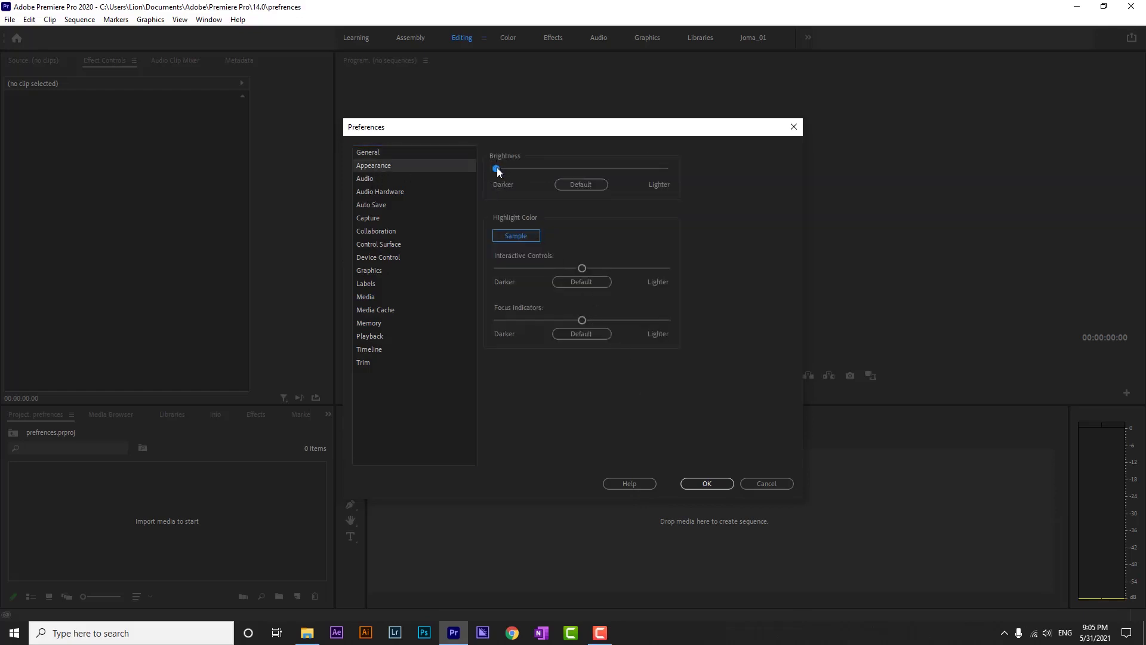
left_click_drag(497, 169, 678, 171)
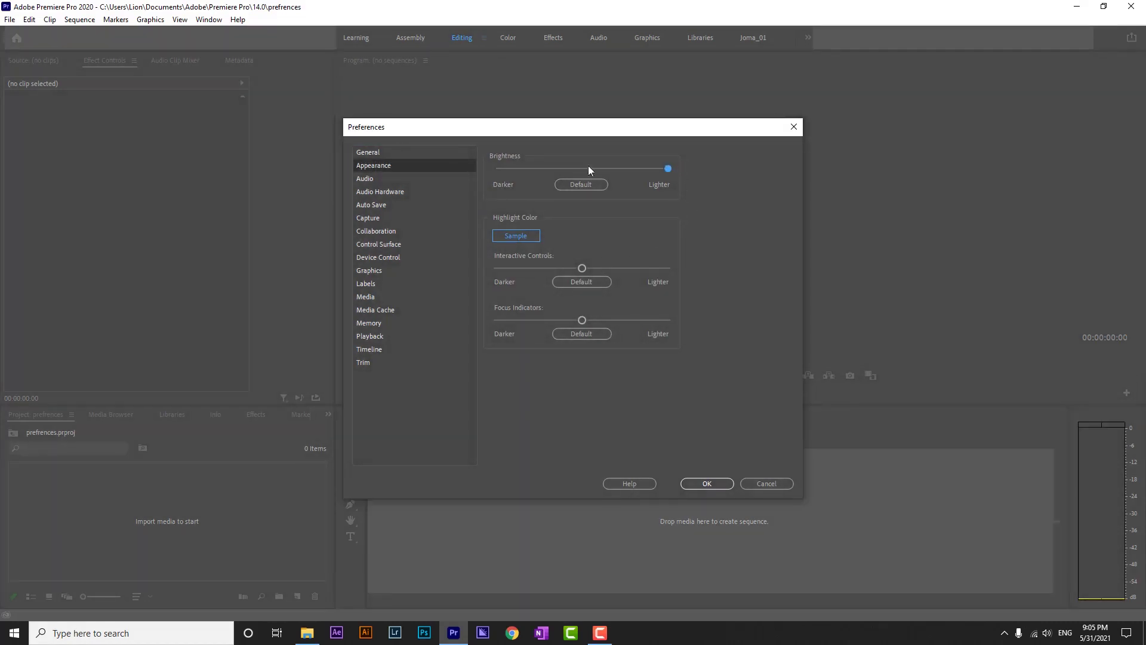
left_click_drag(585, 268, 652, 268)
left_click_drag(575, 320, 530, 321)
- Reset the interactive controls, focus indicators and interface brightness to their defaults
left_click(579, 282)
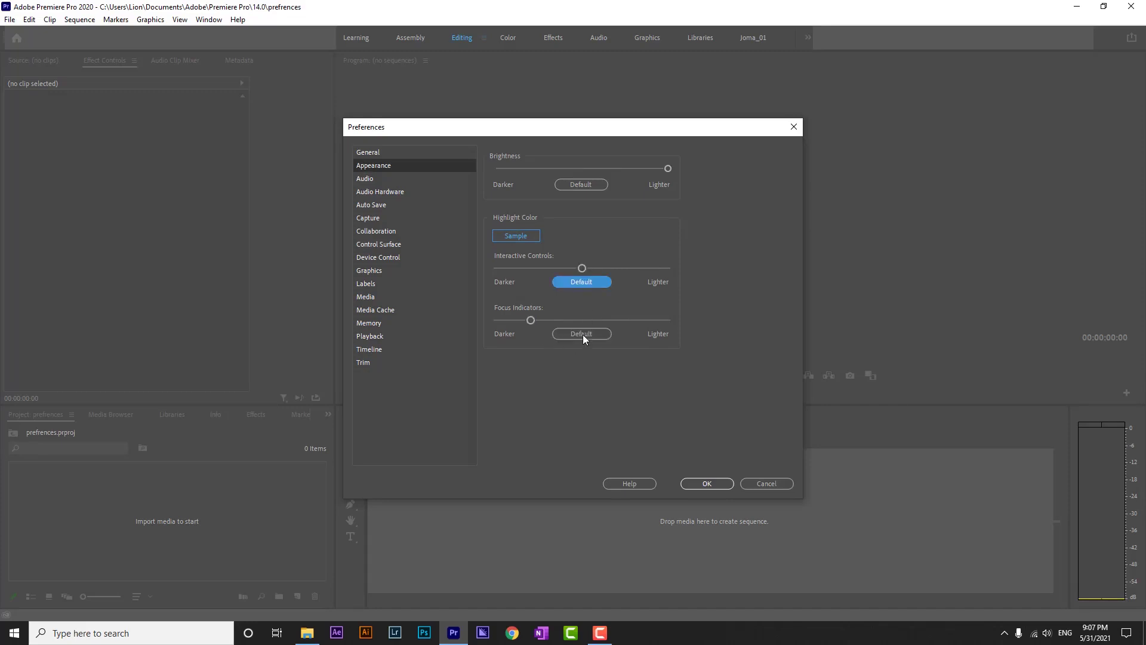
left_click(582, 333)
left_click(584, 185)
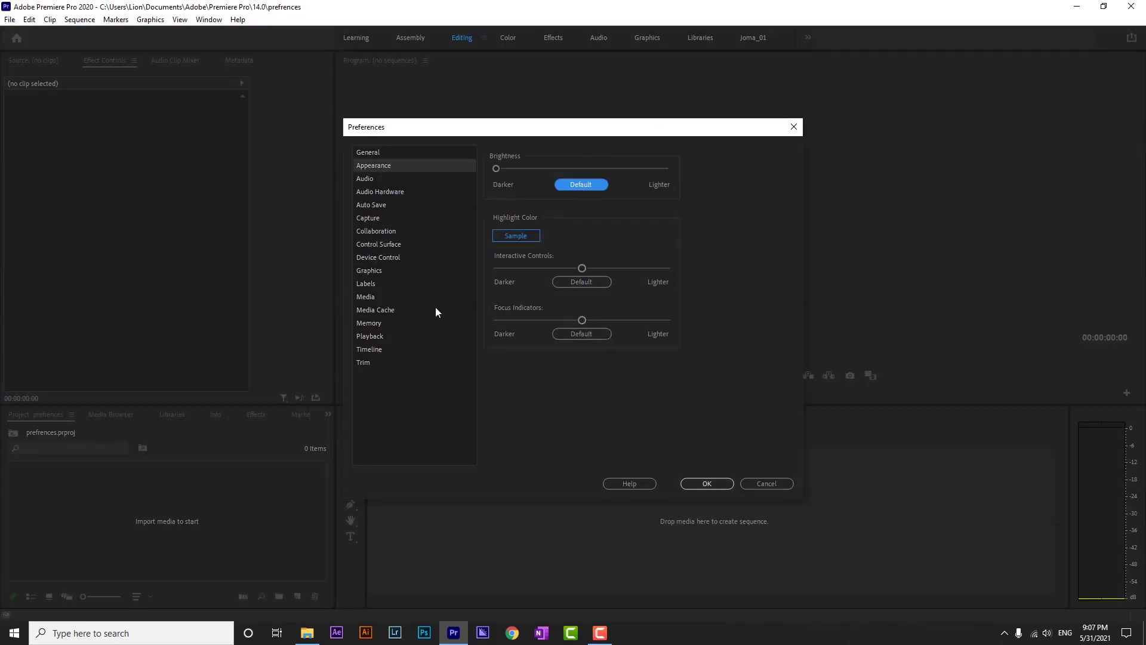
- Set the default audio hardware output to LG FULL HD (2- NVIDIA High Definition Audio) and apply the preferences
left_click(372, 178)
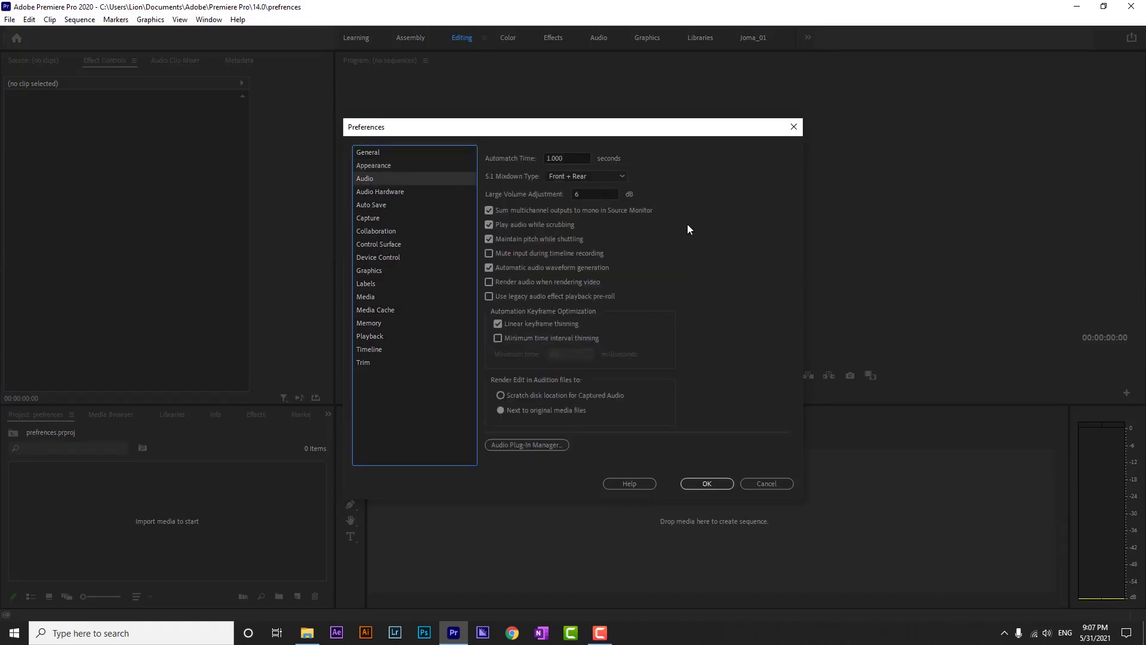
left_click(389, 192)
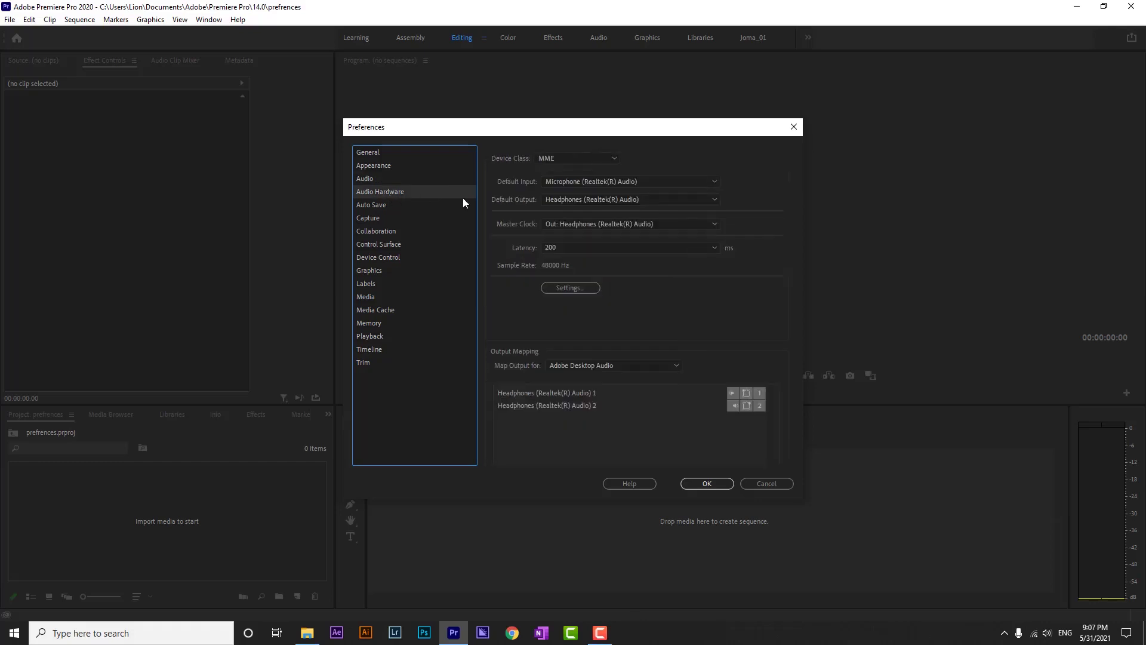
left_click(675, 201)
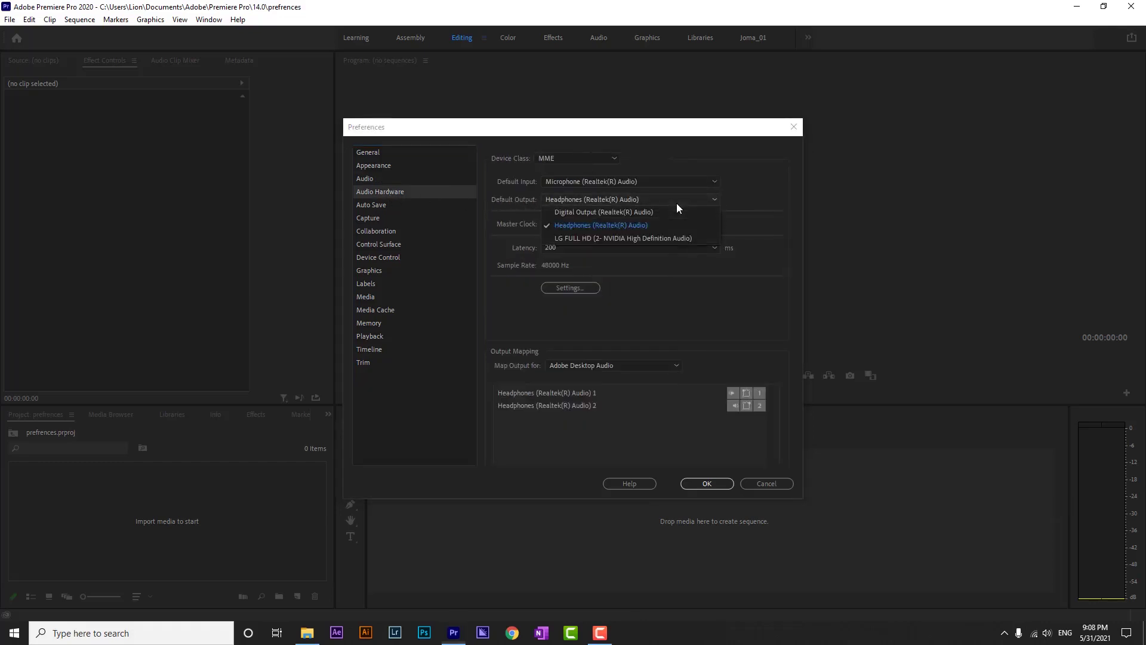
left_click(600, 238)
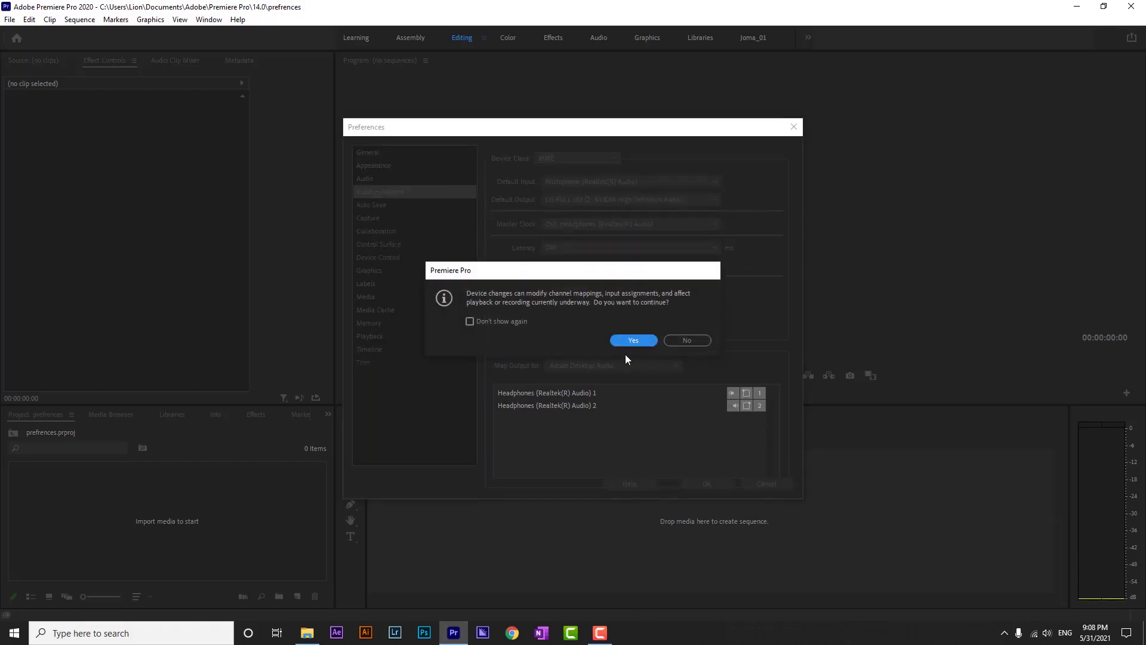
left_click(631, 339)
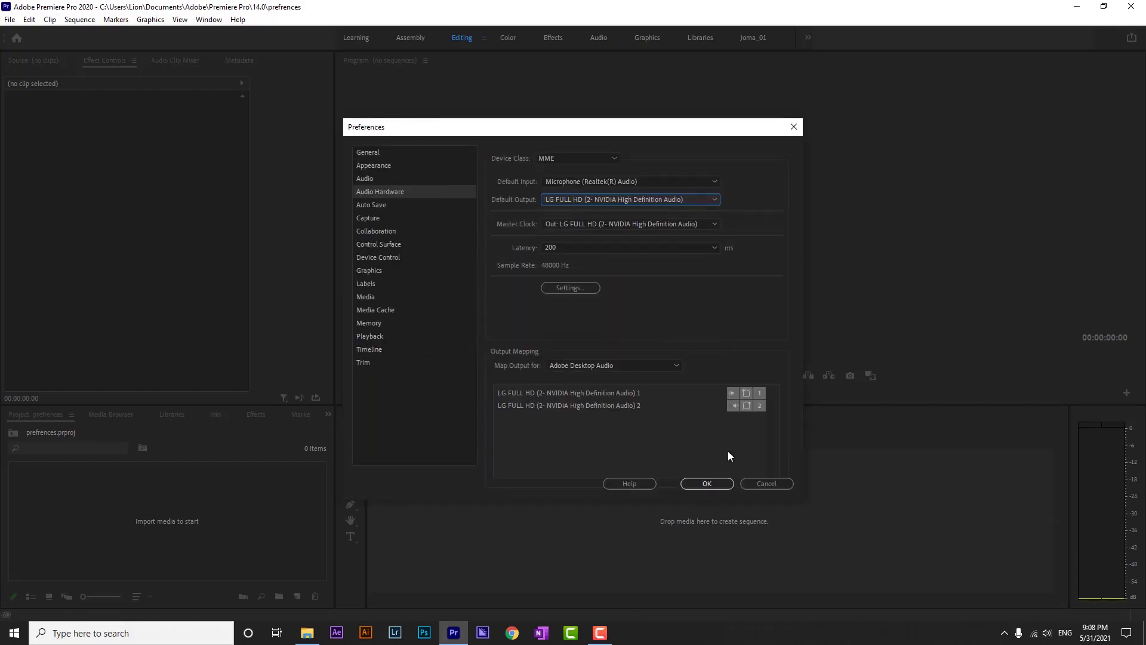
left_click(706, 483)
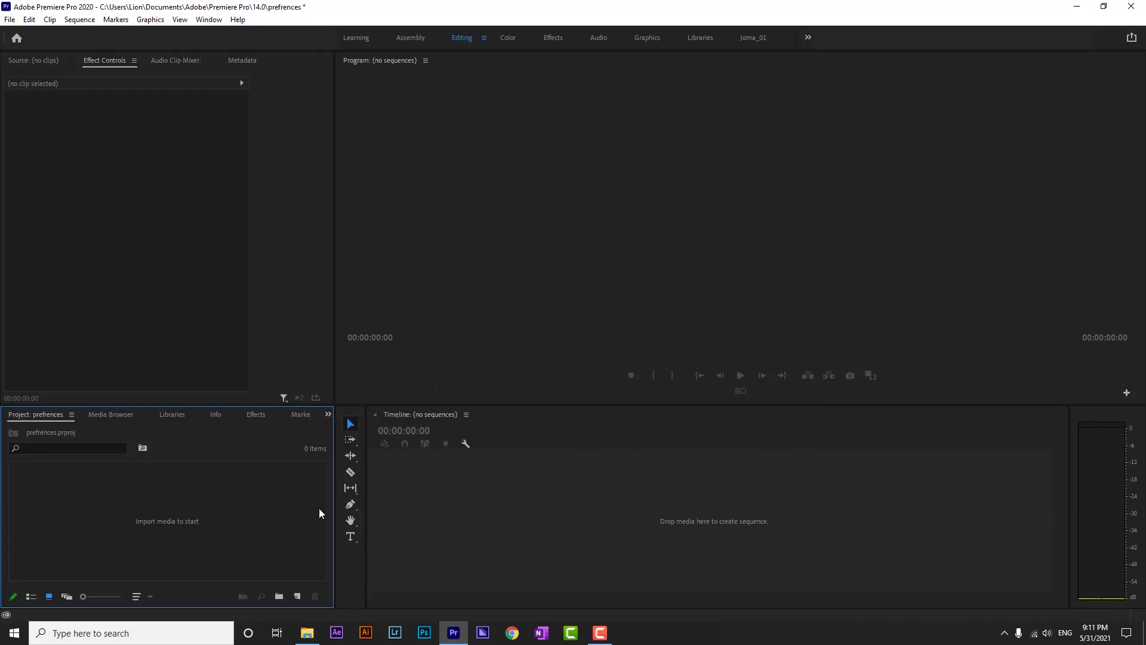
- Import the 10k.mp4 video from the file explorer into the project and create a sequence from it in the timeline
left_click(307, 633)
left_click_drag(604, 108, 134, 518)
left_click_drag(68, 496, 520, 501)
- Play the 10k sequence to check its audio output, and stop playback
left_click(740, 375)
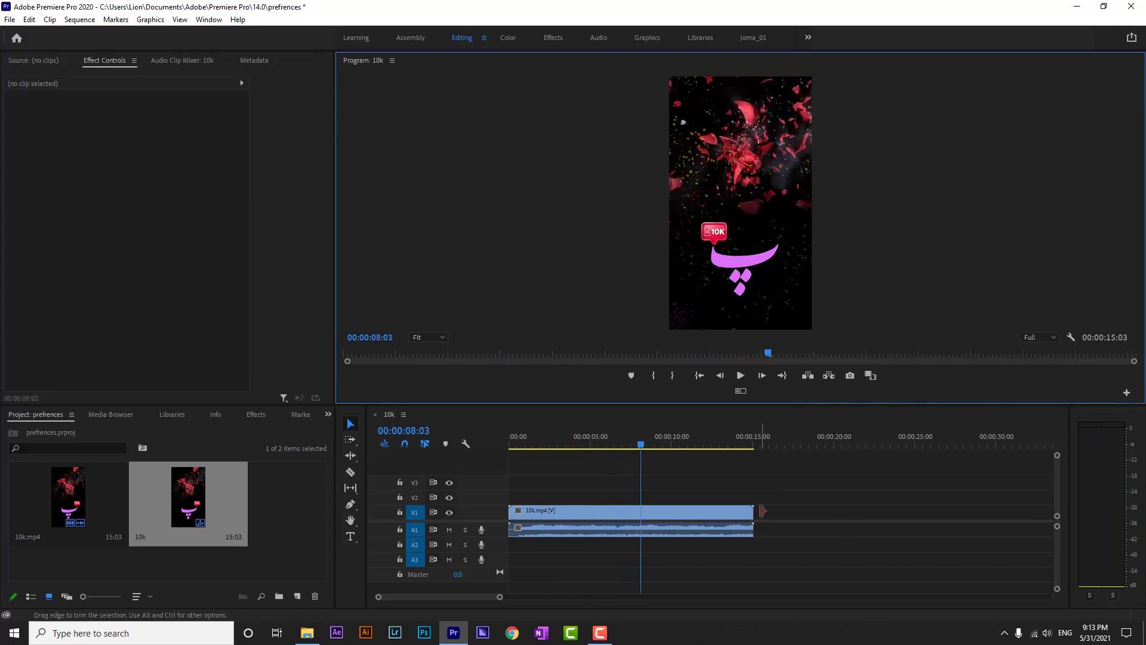
left_click(780, 515)
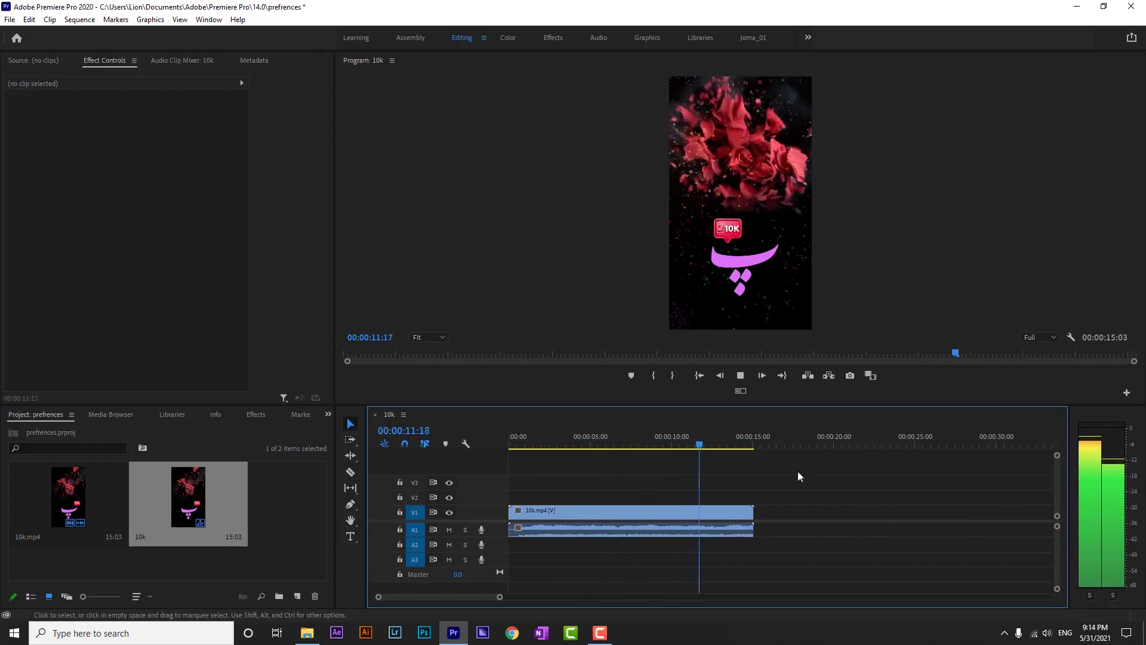
key("space")
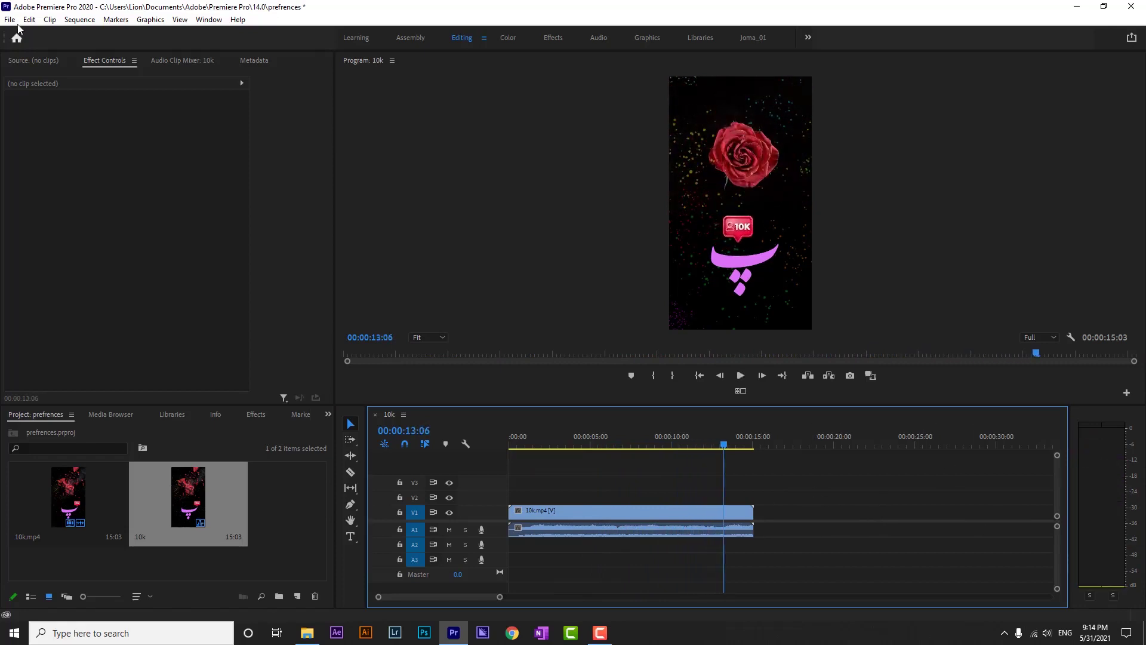
- Set the default audio hardware output back to Headphones (Realtek(R) Audio) and apply the preferences
left_click(29, 19)
mouse_move(132, 391)
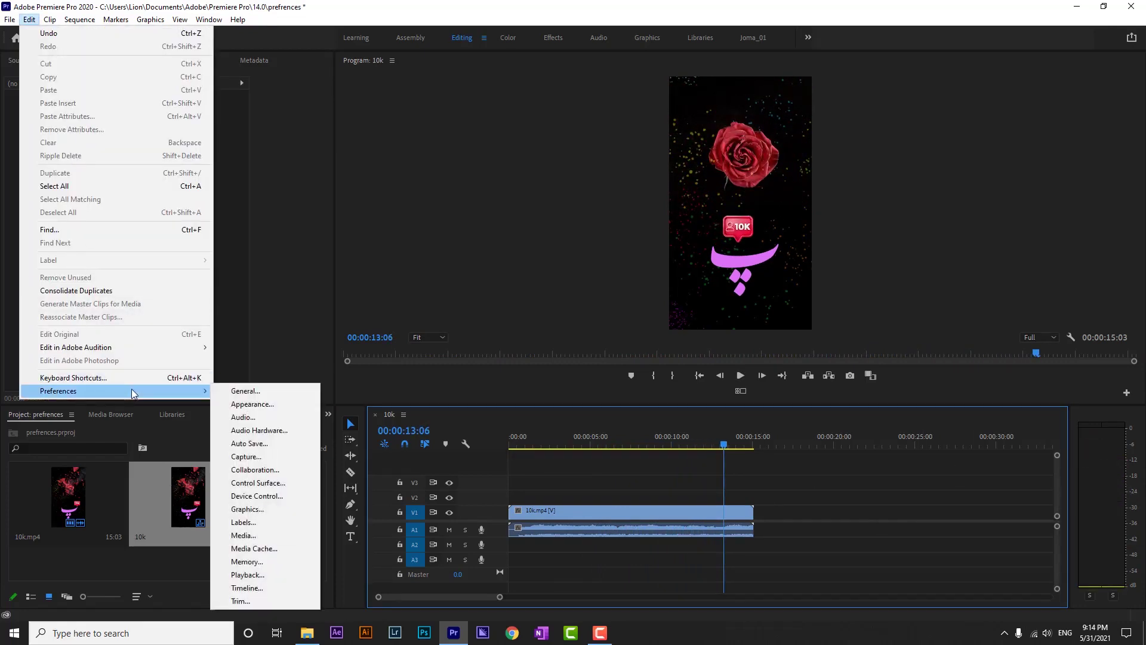
left_click(275, 432)
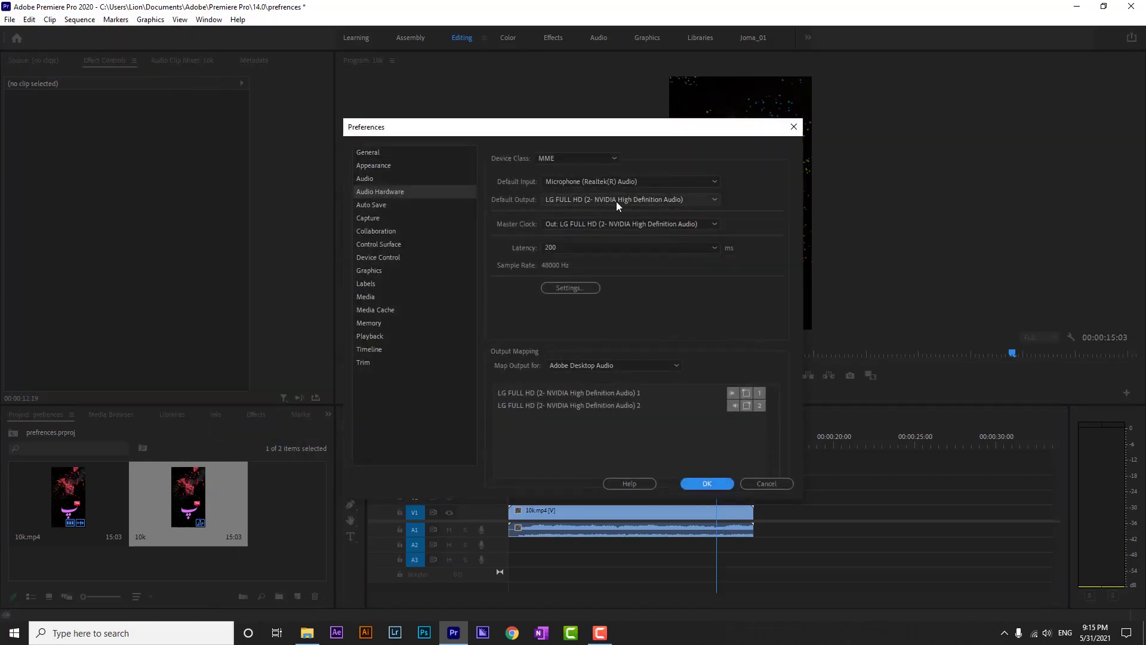
left_click(616, 200)
left_click(608, 225)
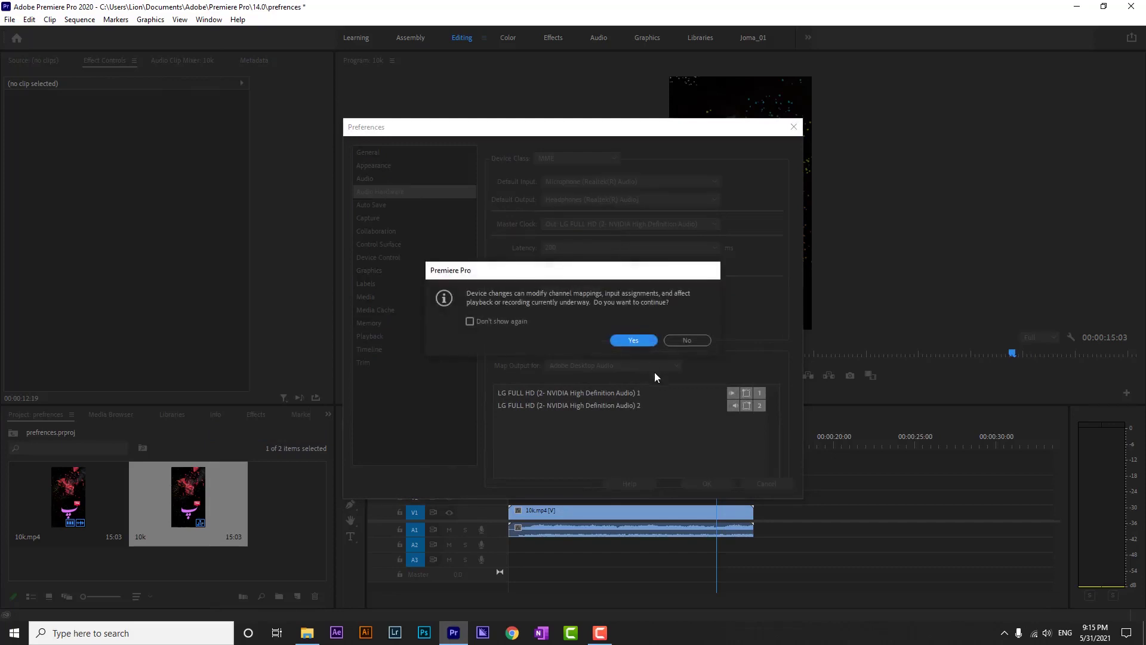
left_click(648, 341)
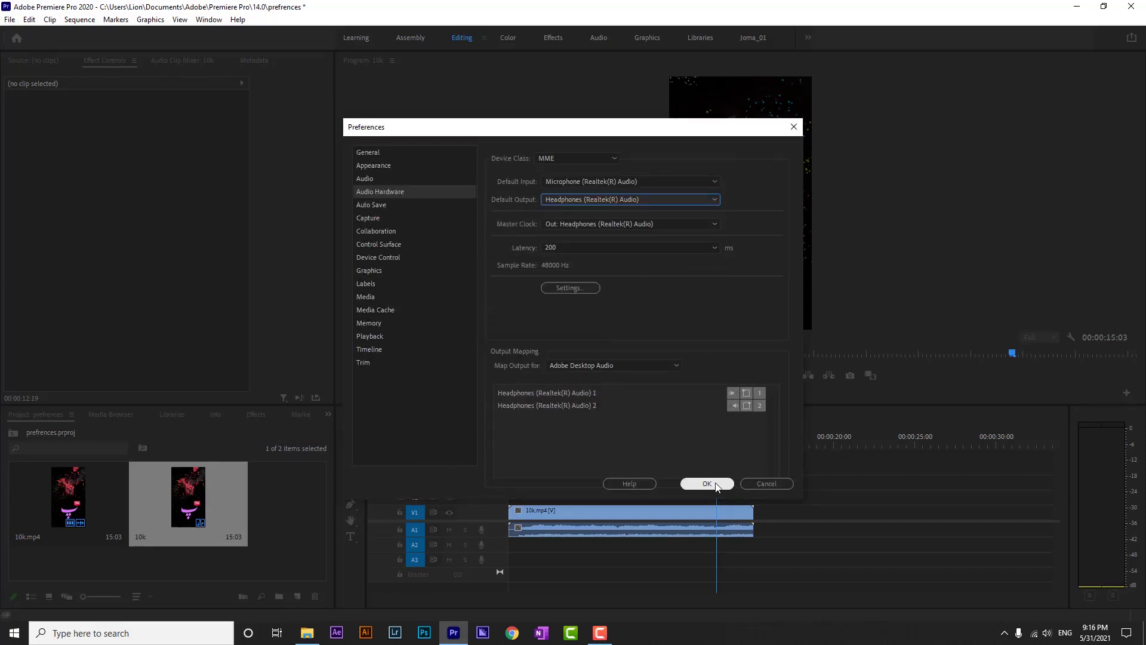
left_click(707, 484)
- Play the sequence from the beginning to check the headphone output, and stop playback
left_click_drag(609, 445, 511, 445)
left_click(741, 377)
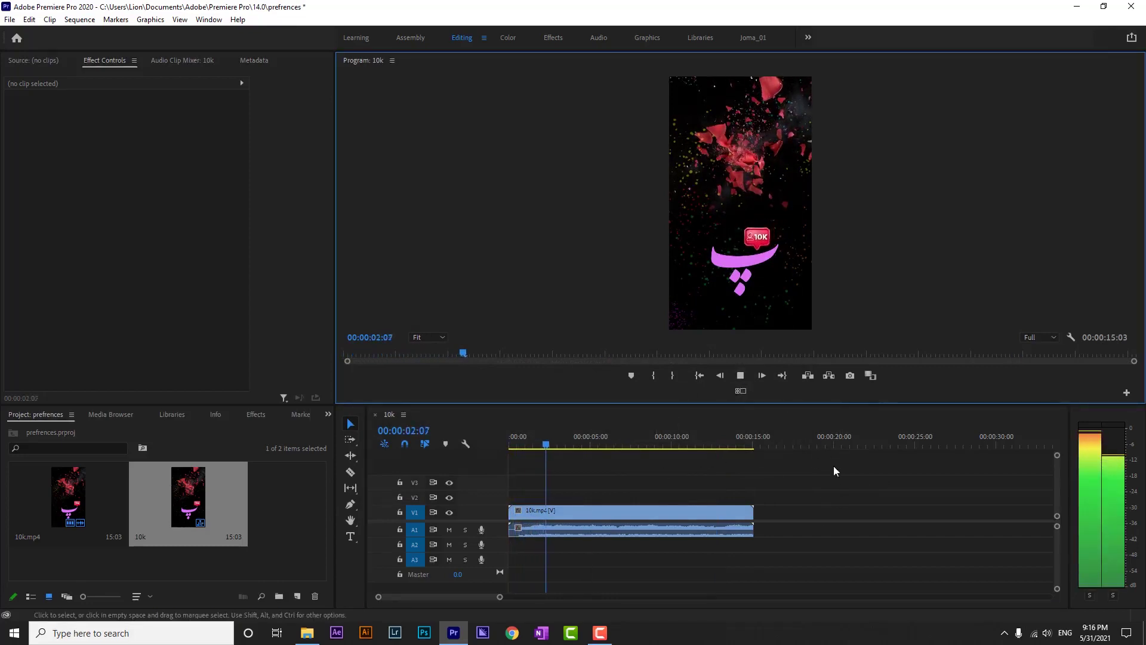
left_click(741, 375)
- Reopen the Audio Hardware preferences and examine the available default output devices
left_click(29, 19)
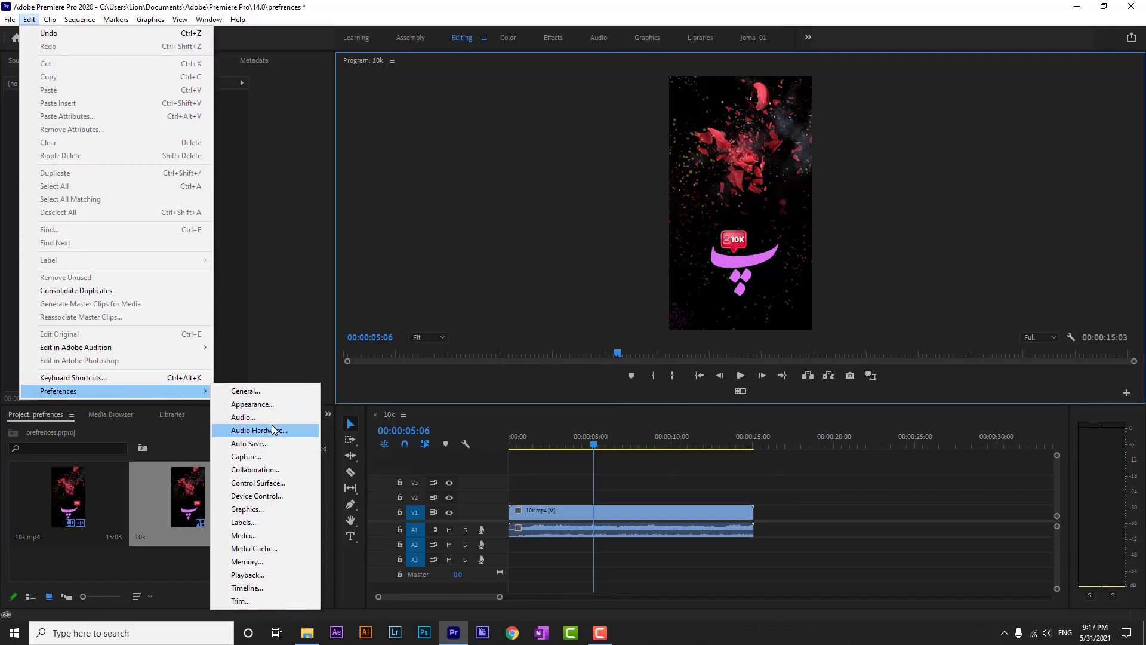
left_click(257, 430)
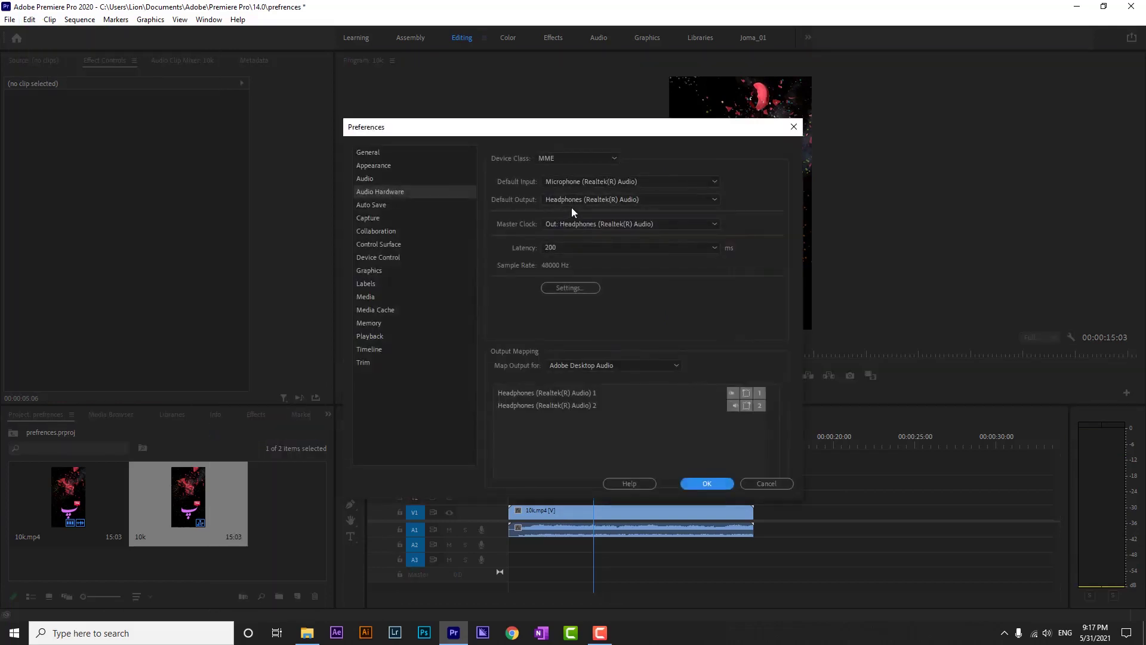
left_click(597, 200)
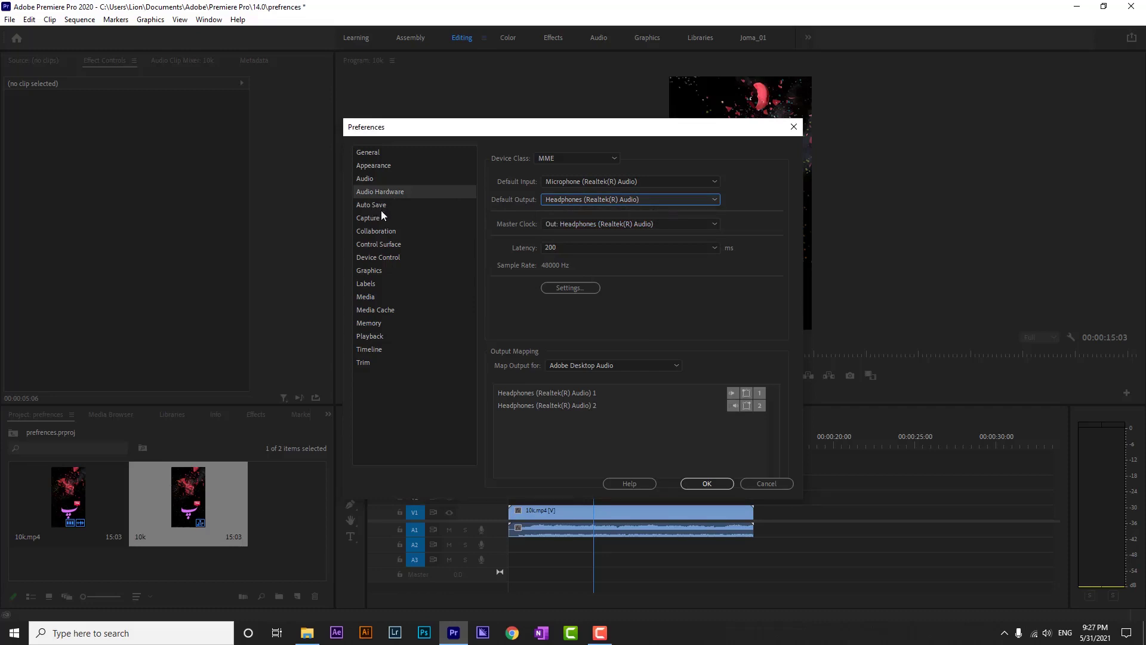
- Set projects to save automatically every 5 minutes in the Auto Save preferences
left_click(374, 206)
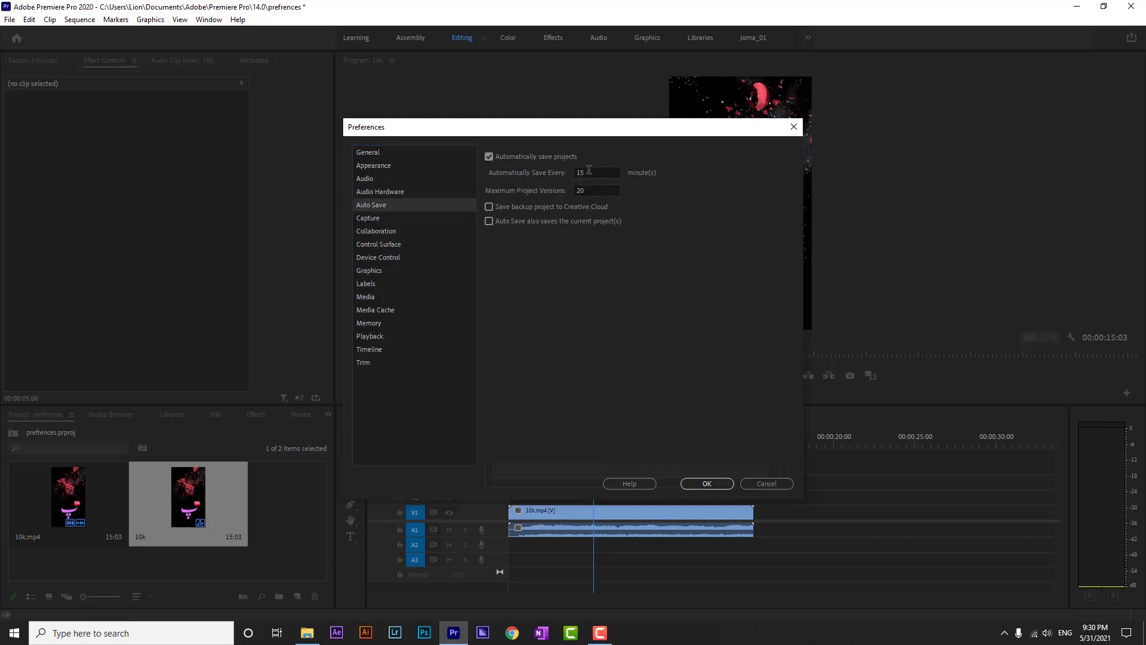
double_click(588, 171)
type("5")
- Look over the Graphics preferences and change the Violet label color to the darker purple 7055B6
left_click(371, 272)
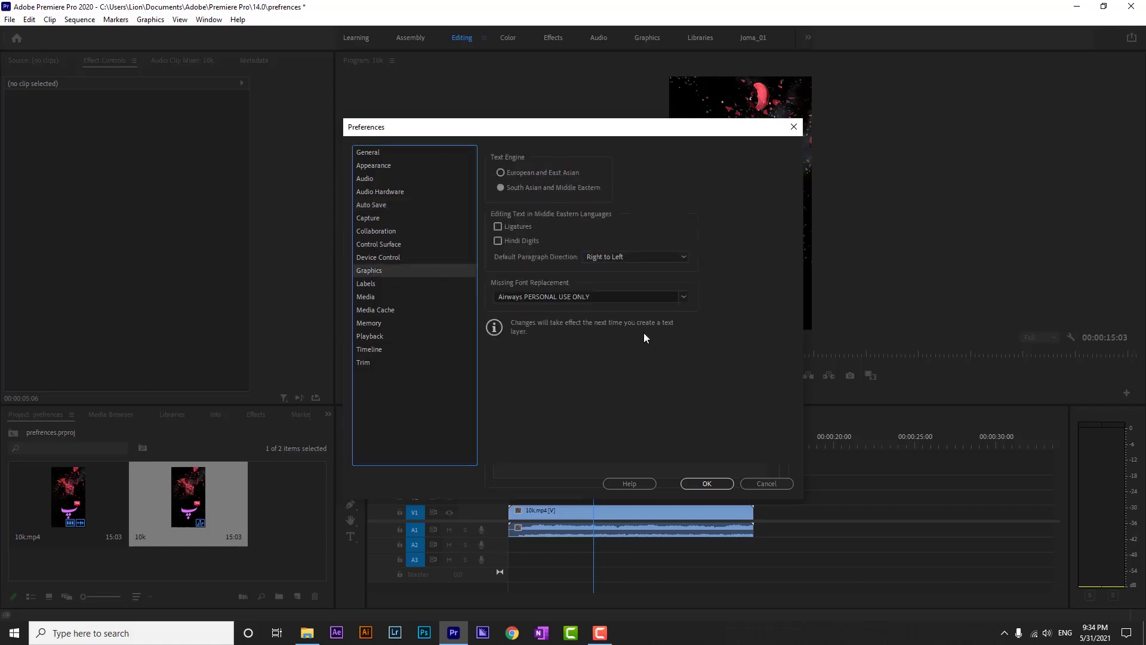
left_click(368, 284)
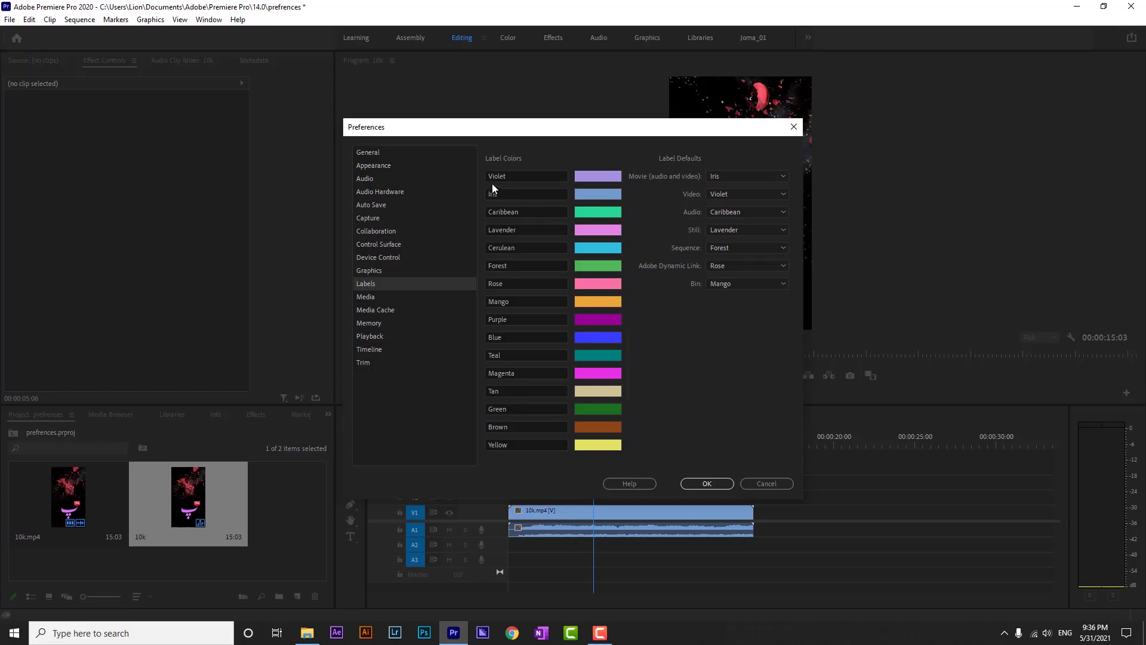
left_click(598, 177)
left_click(348, 330)
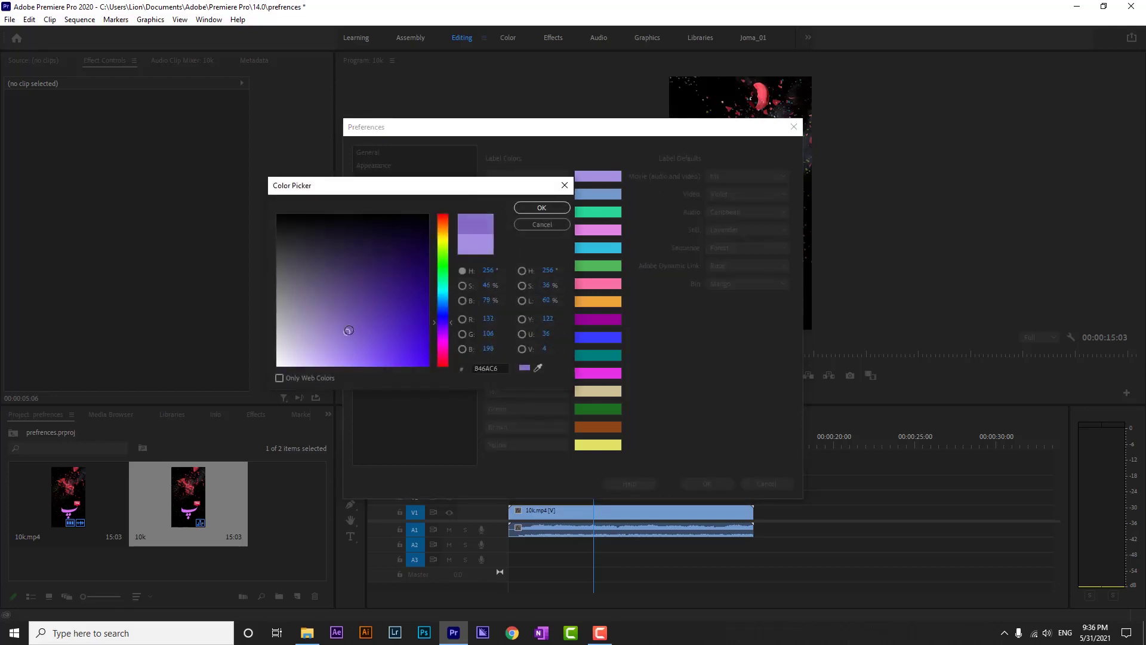
left_click_drag(348, 330, 358, 322)
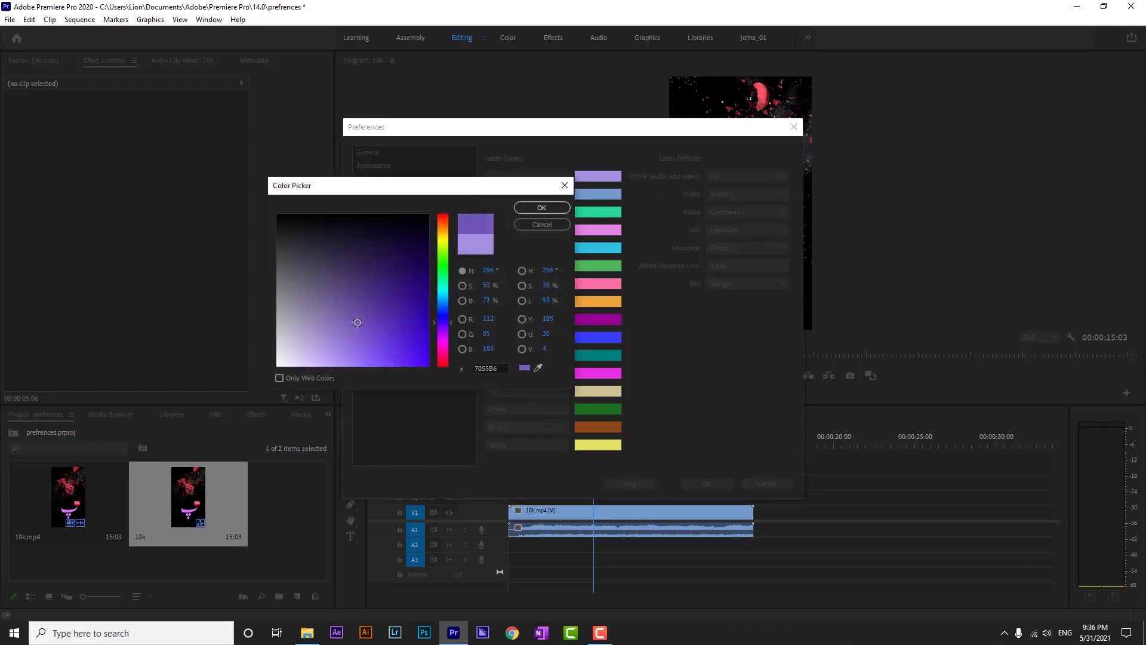
left_click(540, 208)
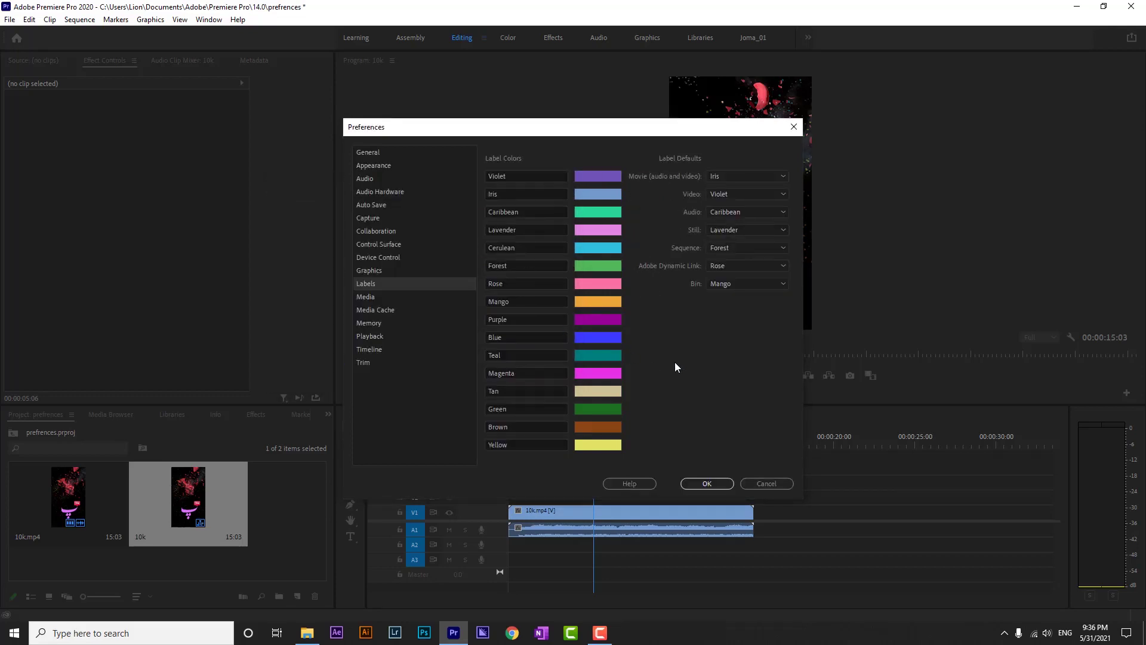
- Change the first label color to pure red and rename that label Red
left_click(607, 174)
left_click_drag(447, 337, 442, 365)
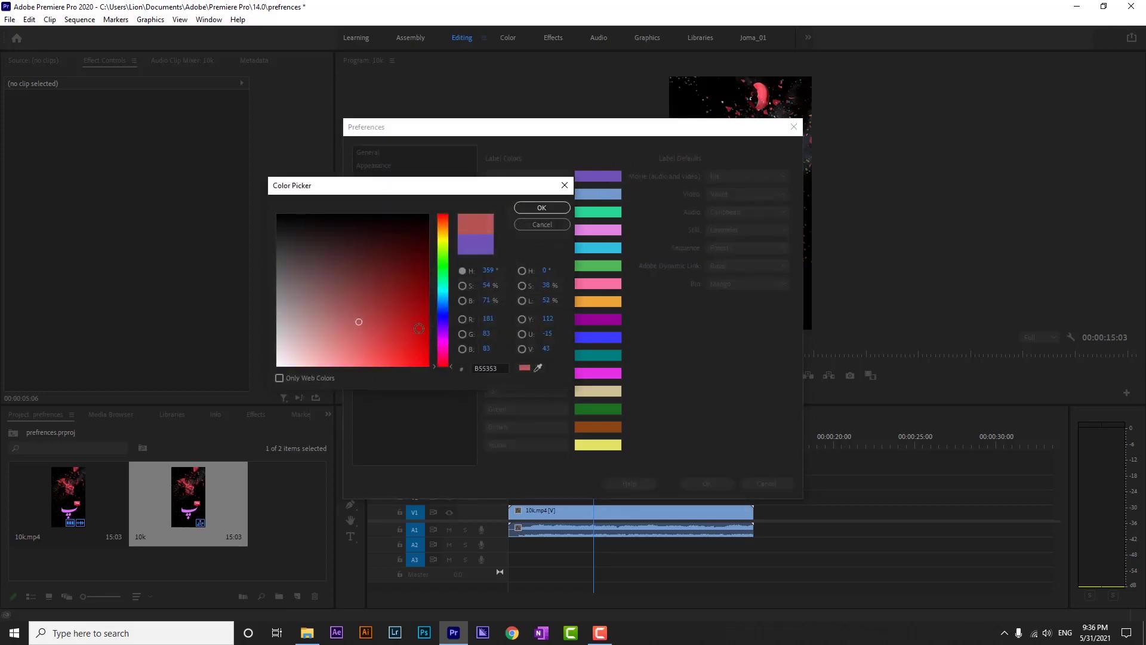
left_click(427, 366)
left_click(542, 206)
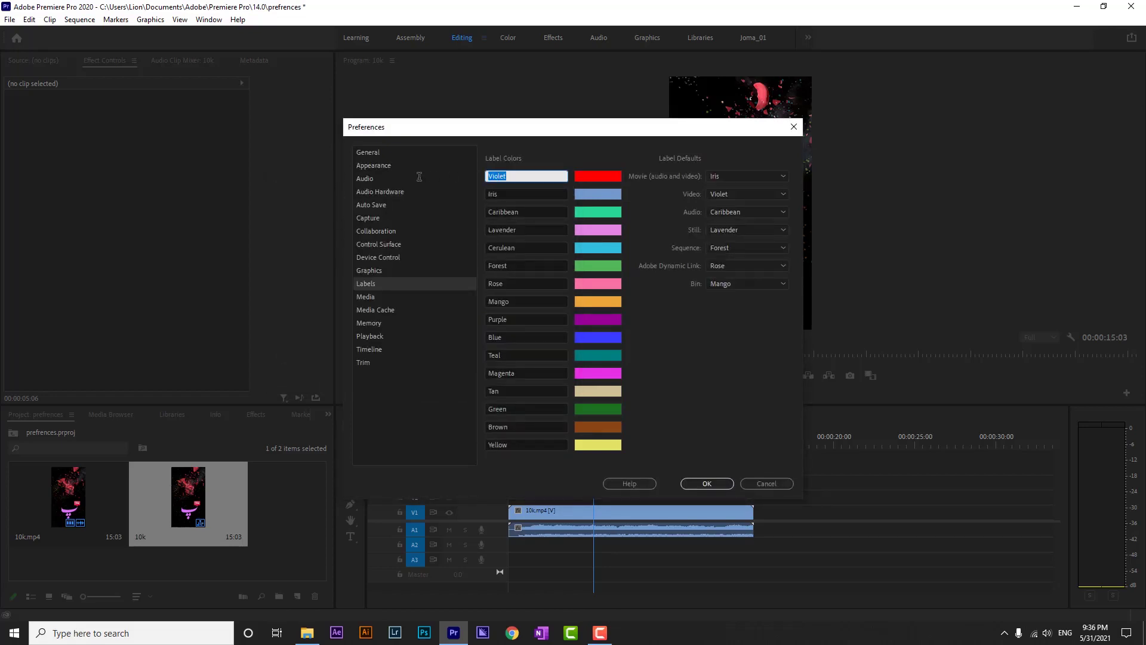
type("Red")
left_click(685, 366)
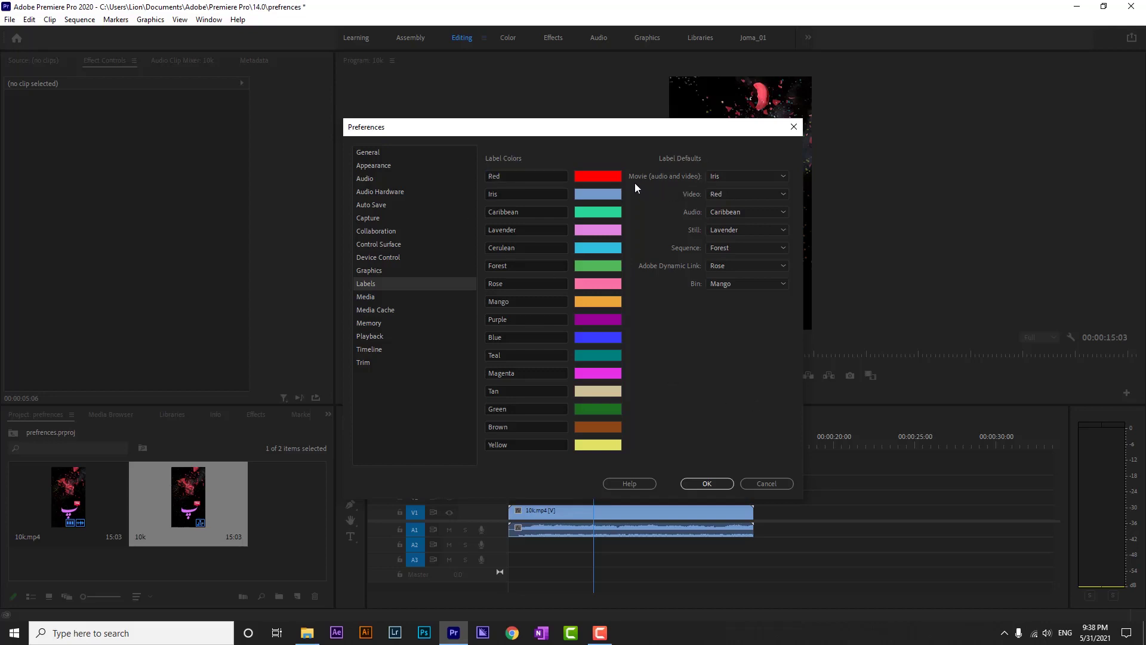
- Set the default label to Red for movies and Yellow for audio, look over the Still and Sequence choices, and apply the preferences
left_click(733, 176)
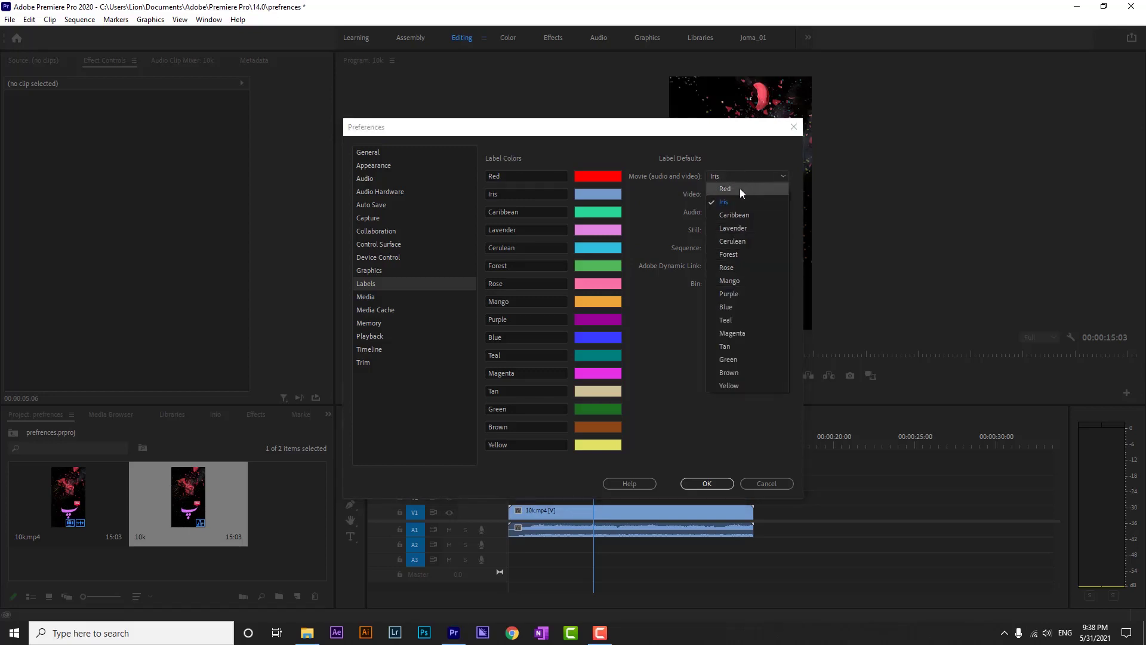
left_click(738, 188)
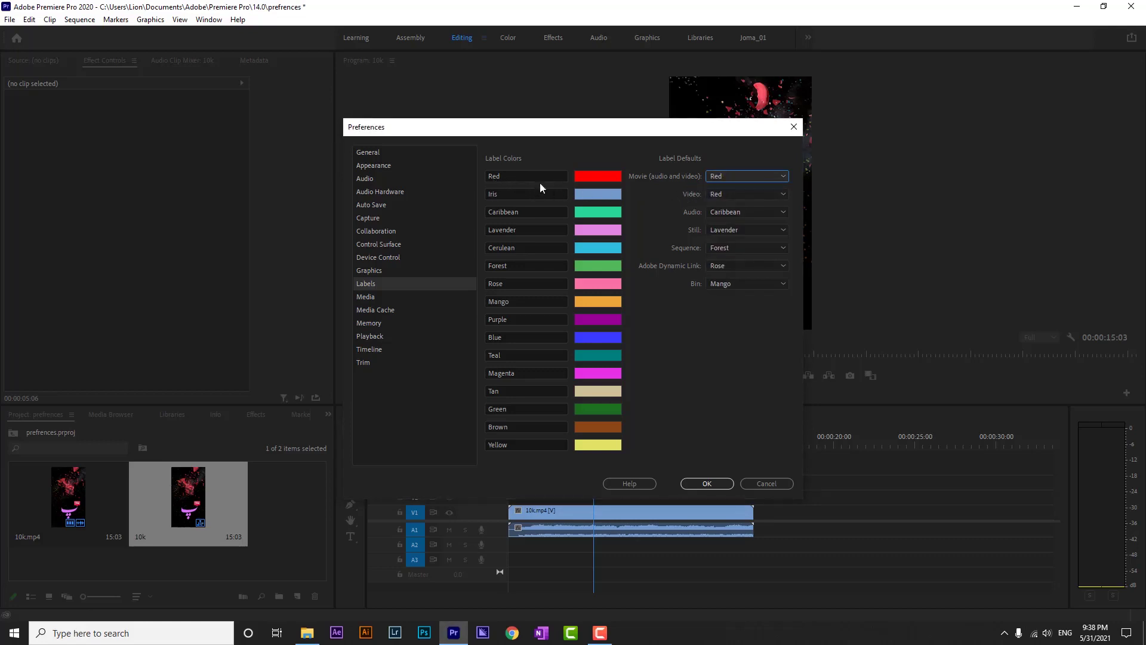
left_click(732, 213)
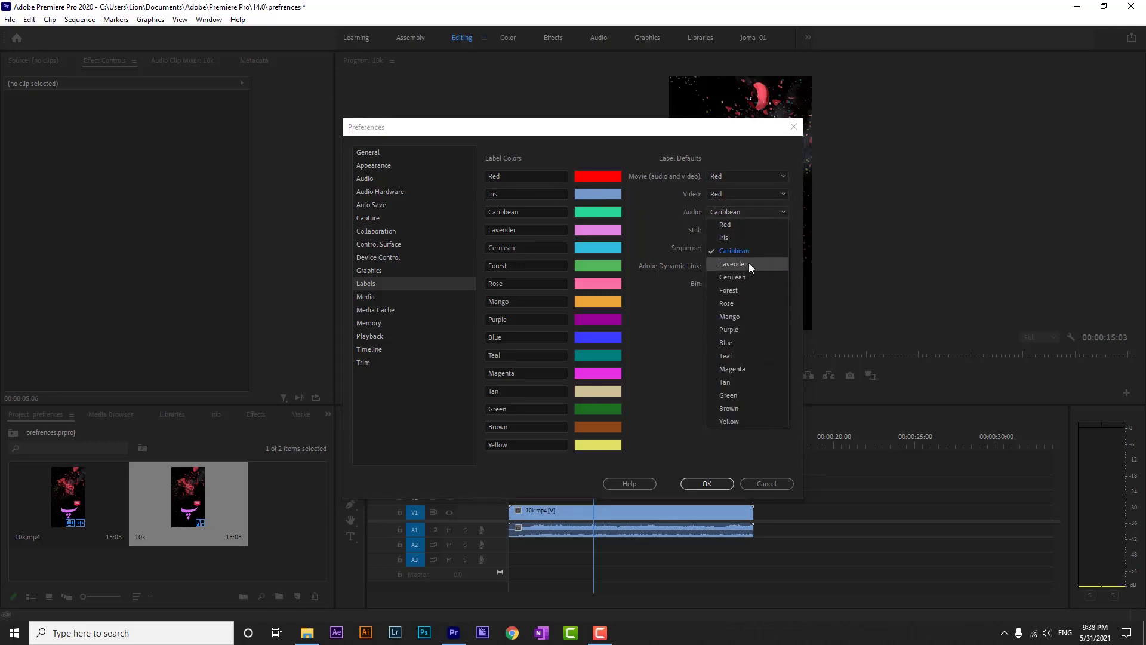
left_click(736, 421)
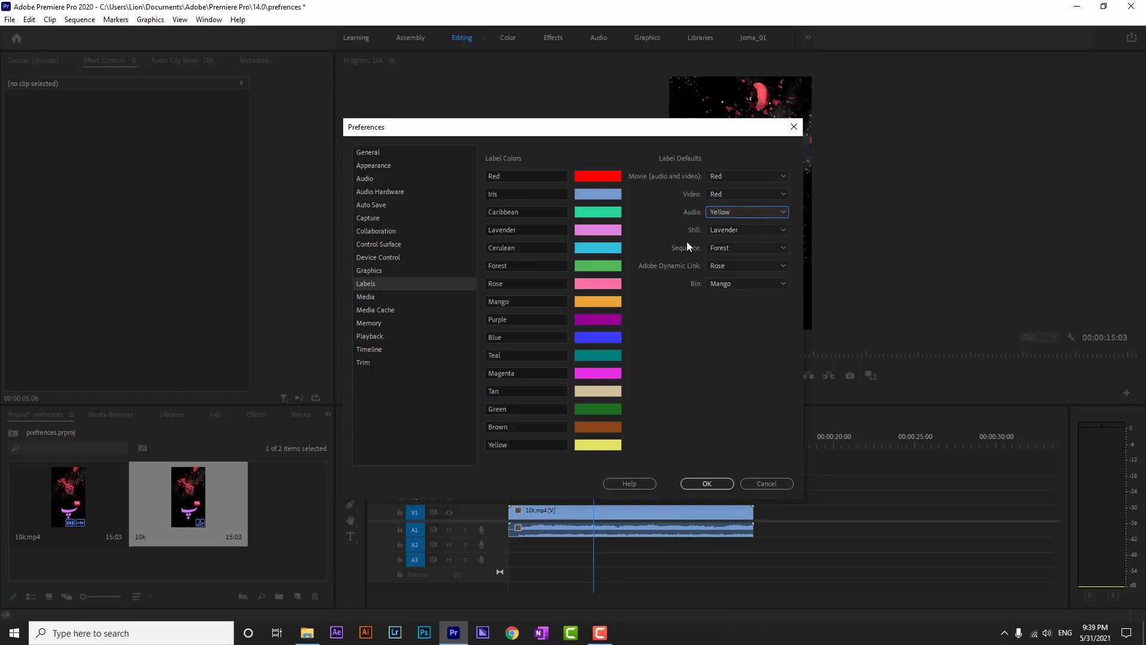
left_click(746, 229)
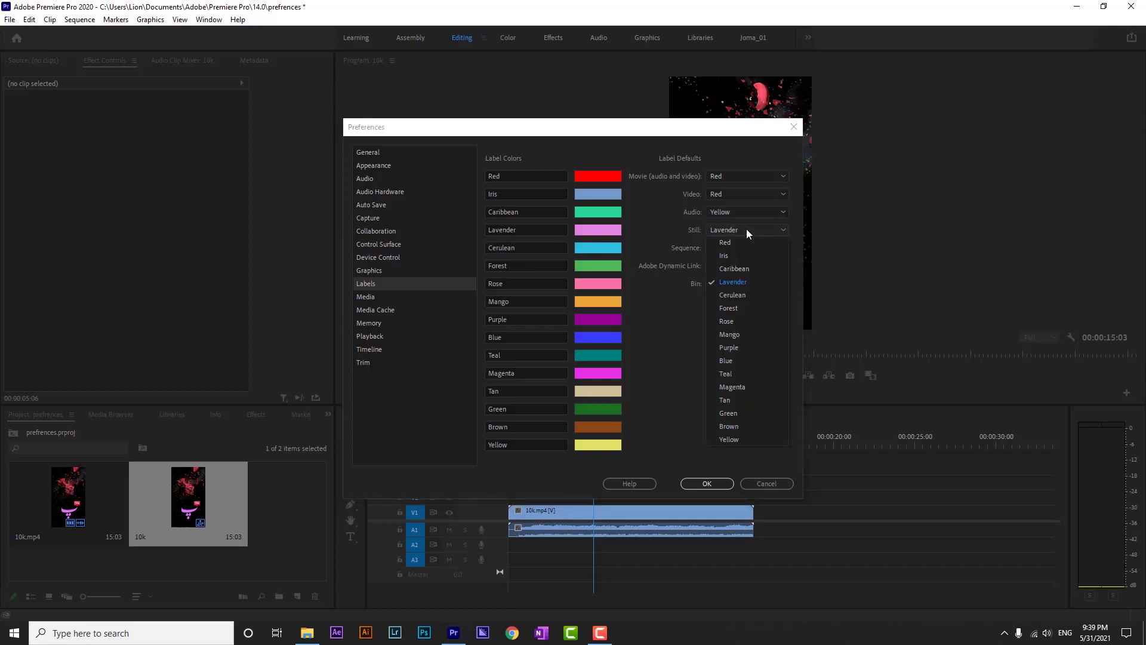
left_click(696, 334)
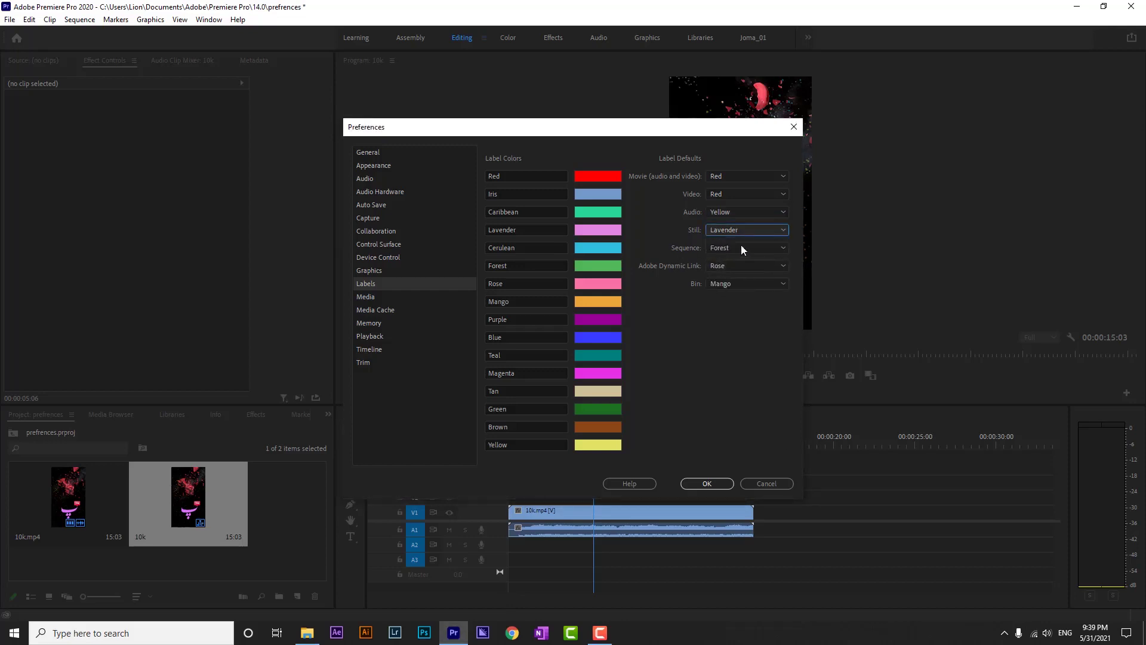
left_click(734, 248)
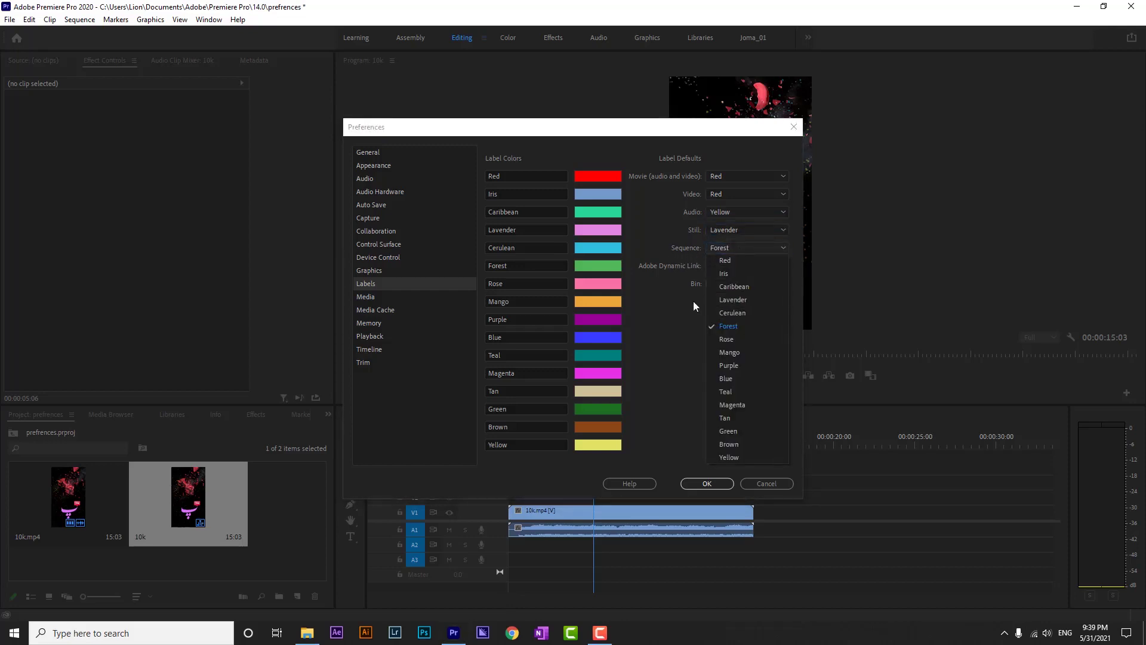
left_click(675, 300)
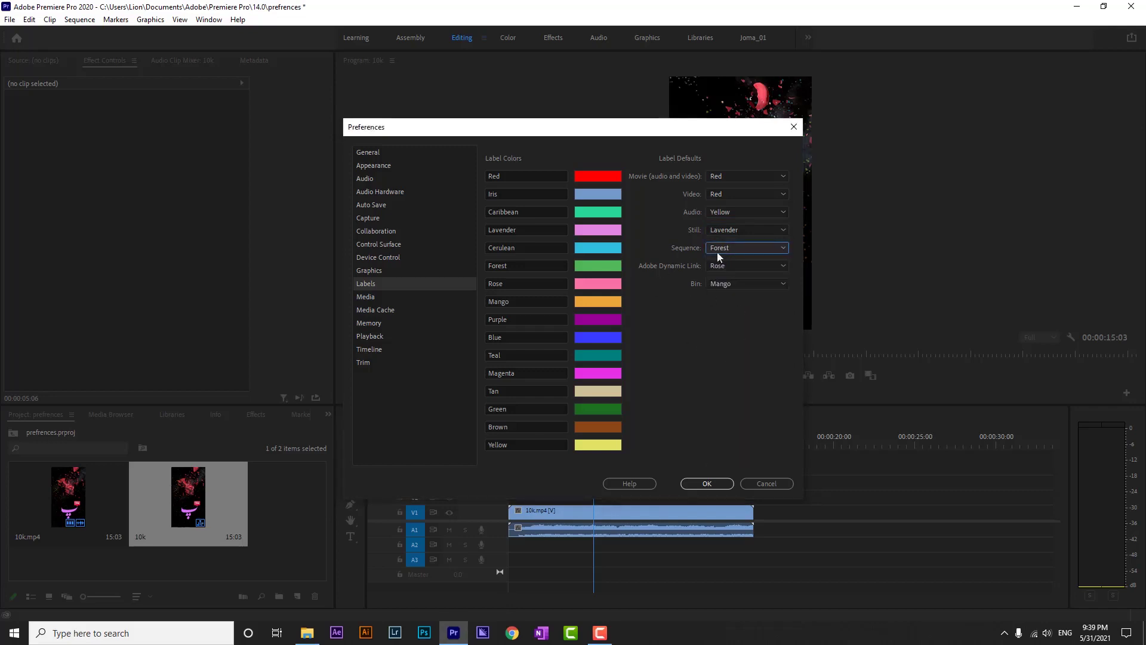
left_click(709, 483)
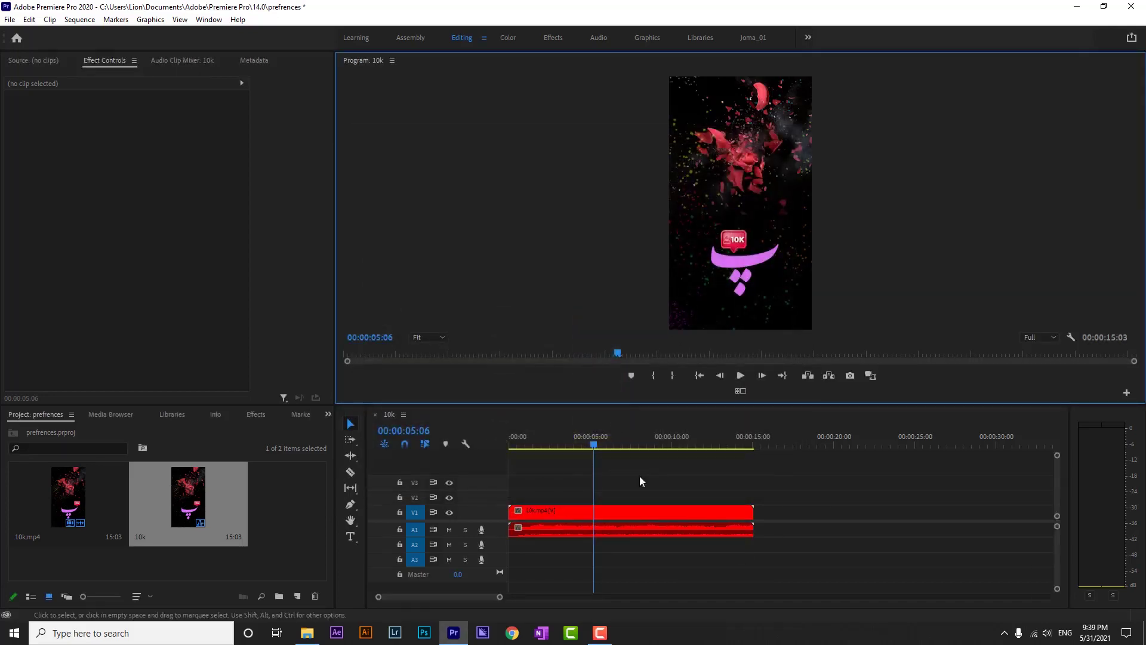
- Add the story effect preset video from the Story folder in File Explorer to the timeline, leaving a gap behind the 10k clip
left_click(307, 633)
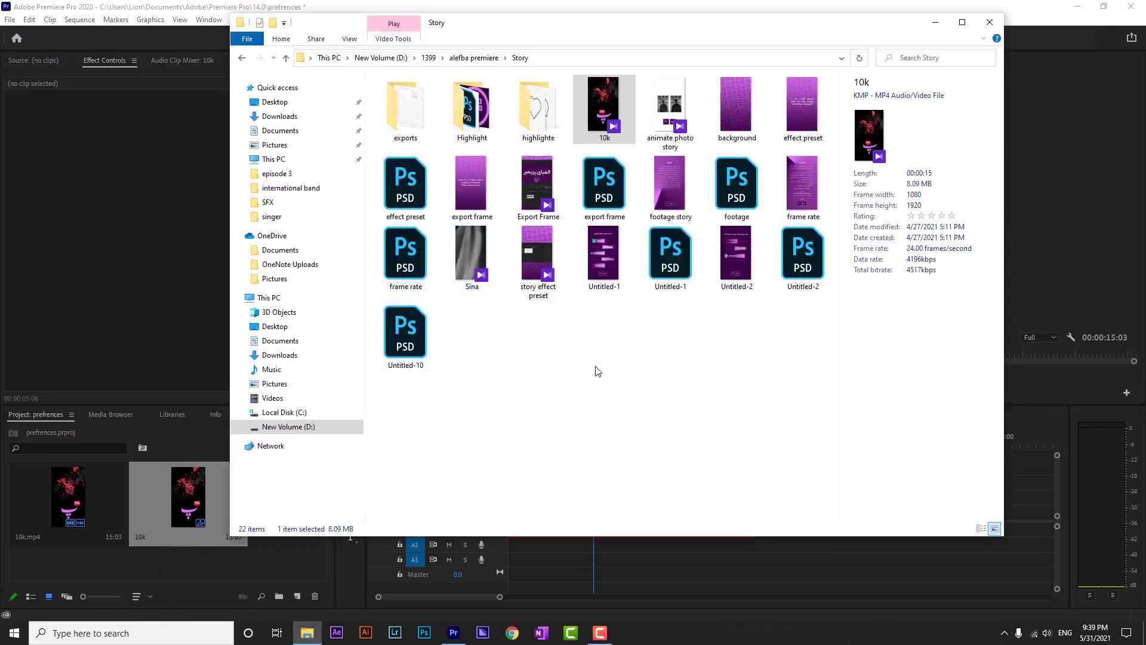
left_click_drag(656, 22, 345, 56)
left_click(227, 287)
left_click_drag(226, 287, 789, 515)
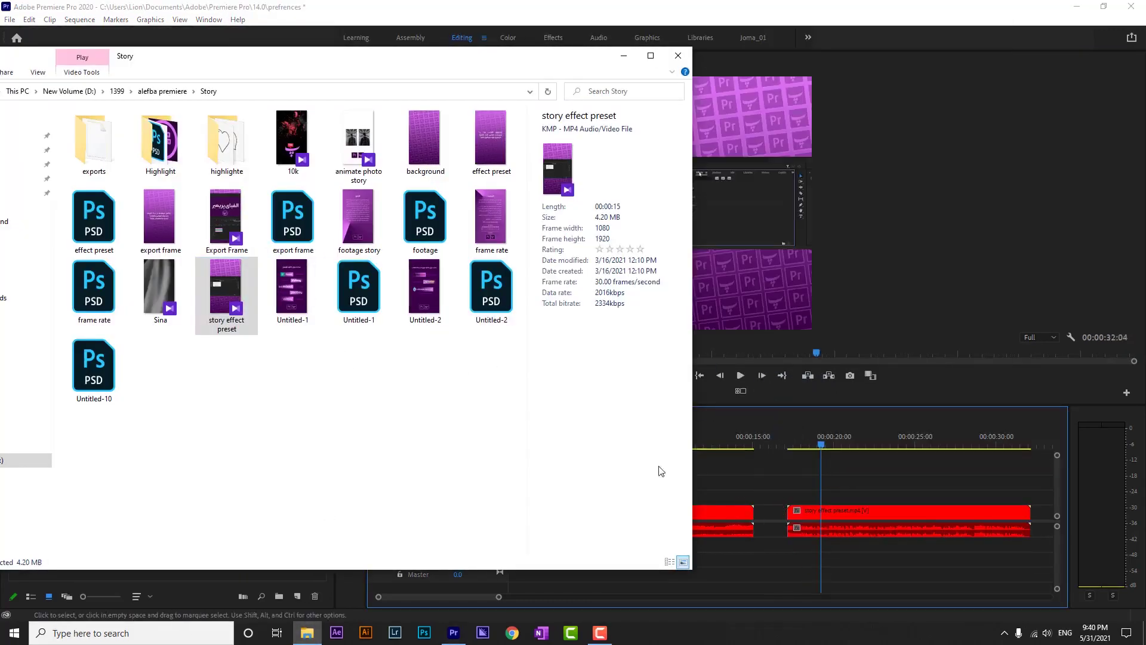
left_click(726, 6)
- Restore the first label to violet with its purple color, and the label defaults to Iris for movies, violet for video and Caribbean for audio
left_click(29, 19)
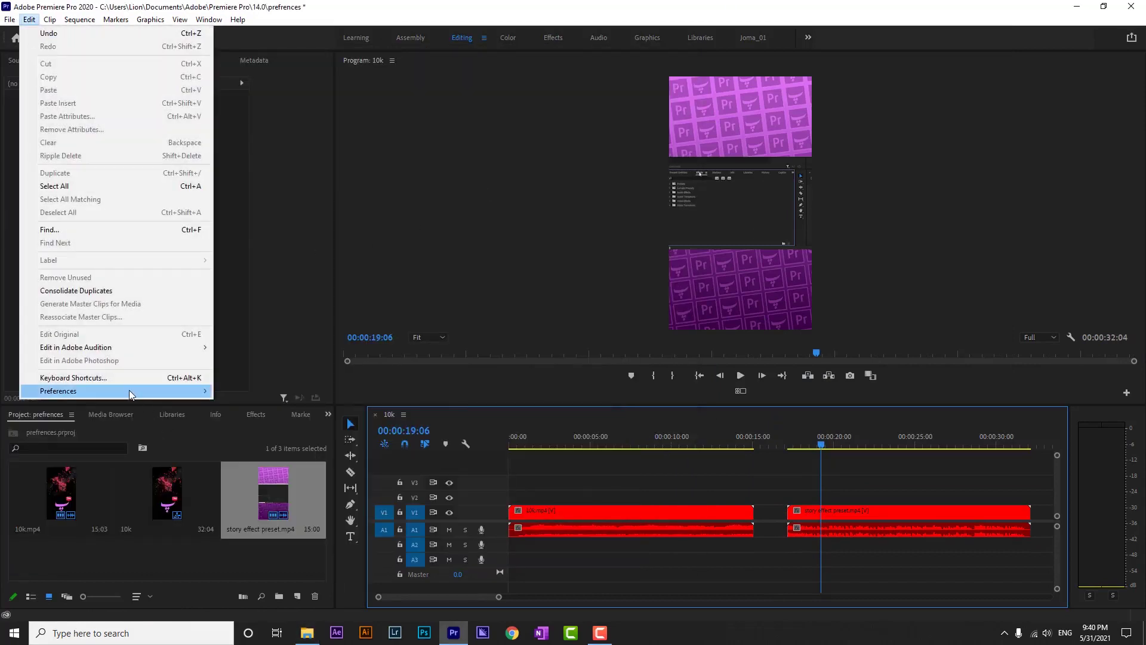
mouse_move(129, 390)
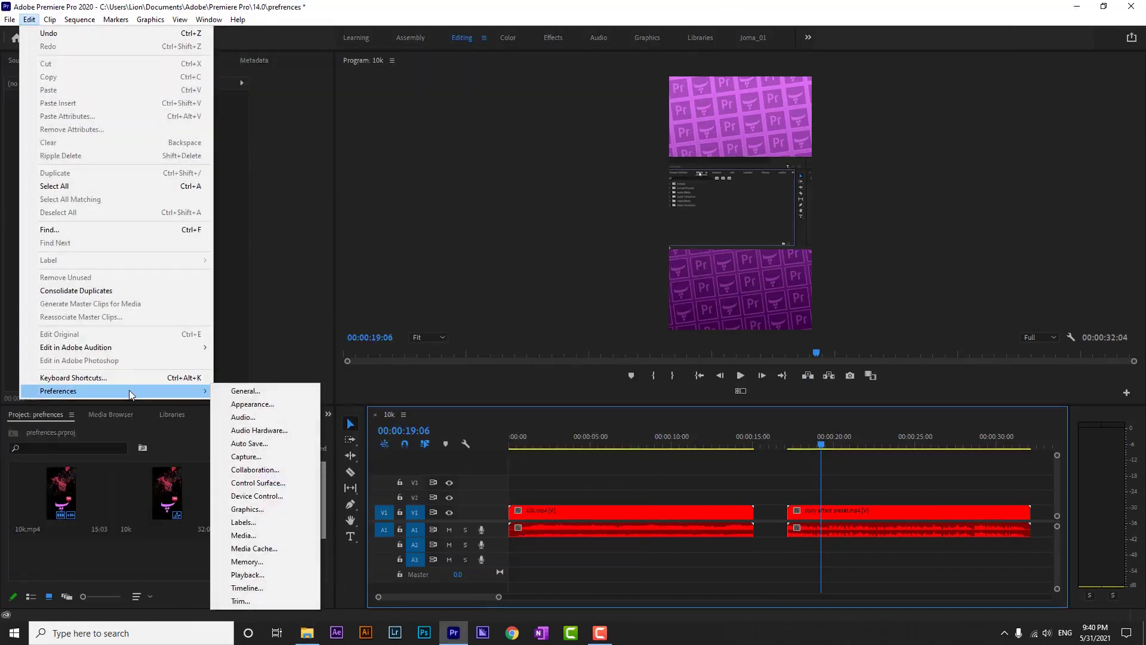
left_click(271, 525)
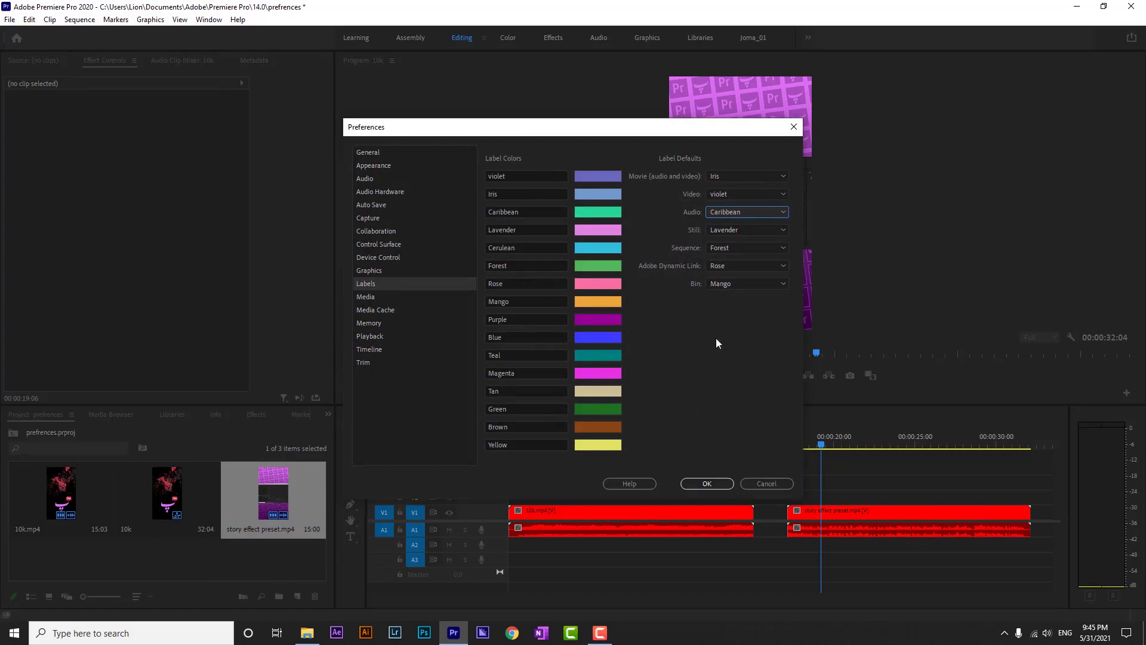
left_click(707, 485)
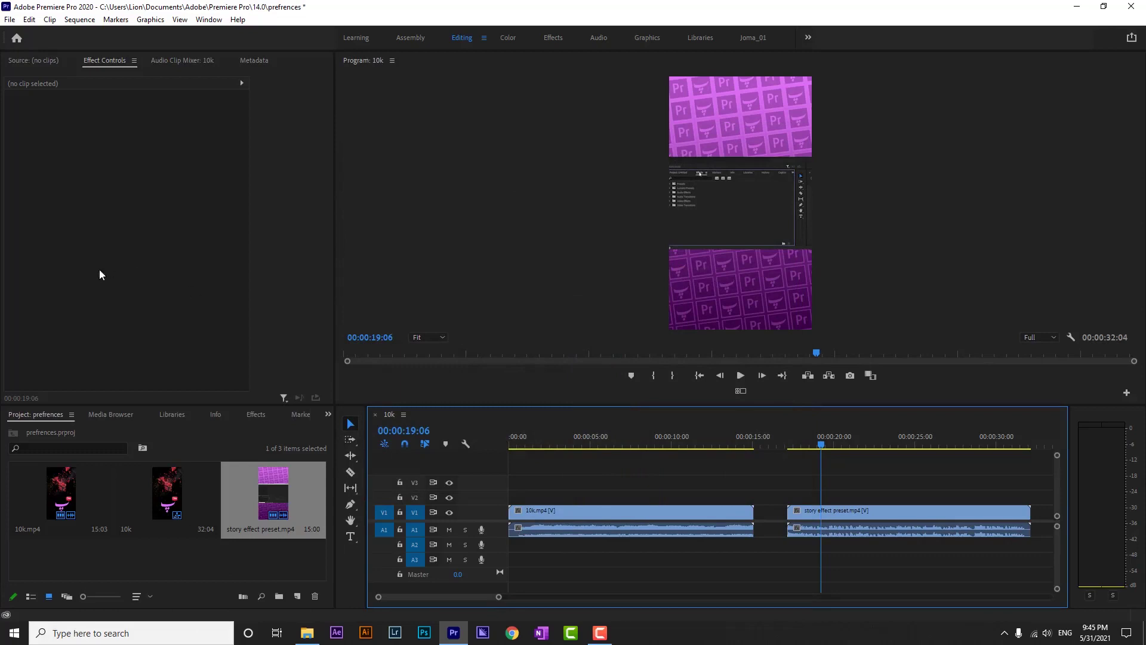
- Delete the unused media cache files from the Media Cache preferences
left_click(29, 19)
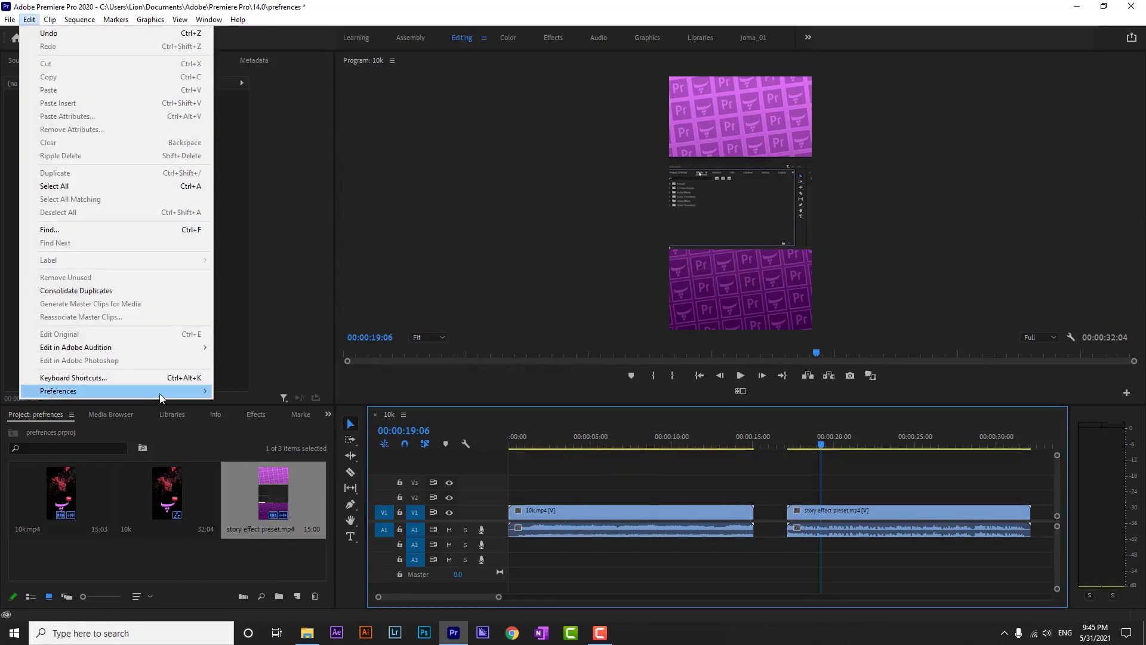
left_click(257, 519)
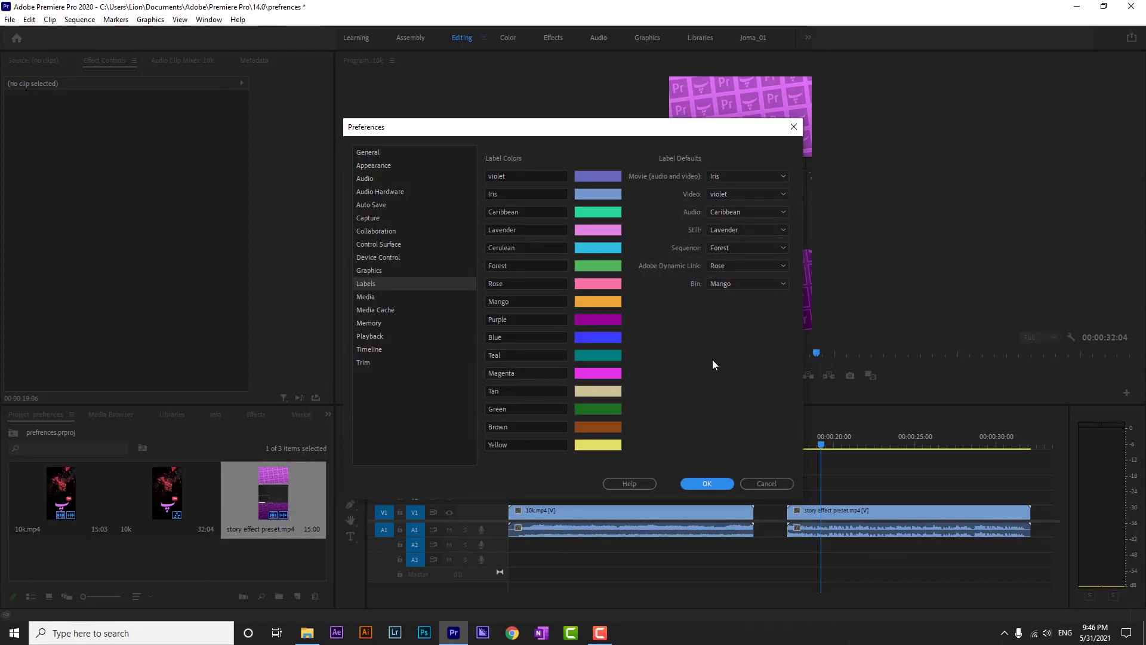
left_click(431, 356)
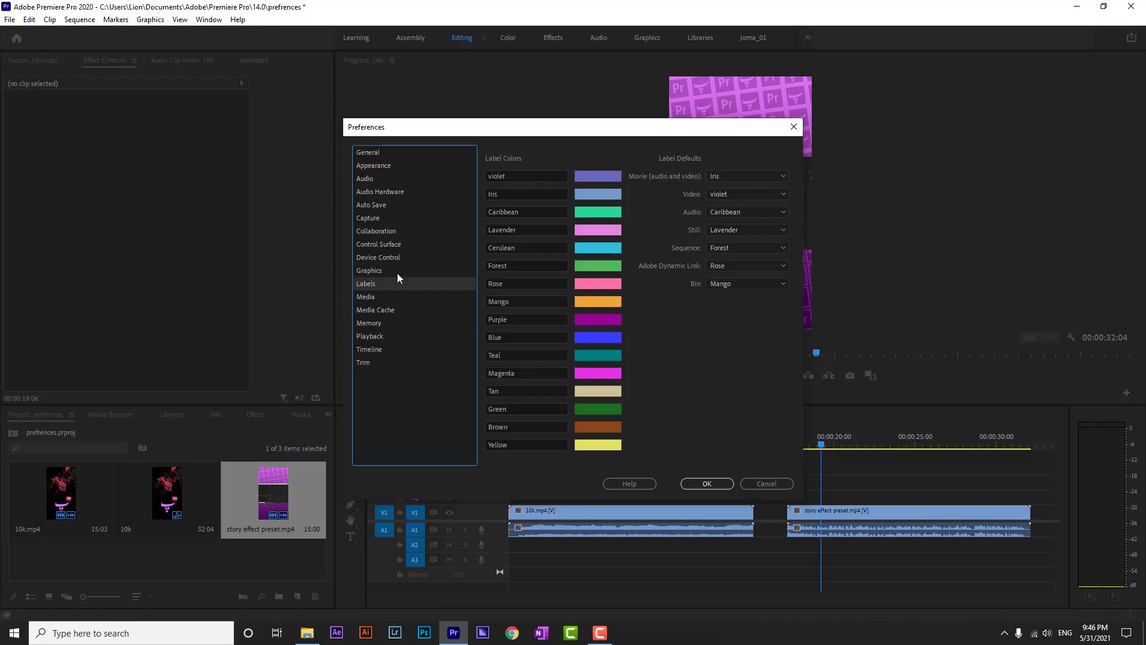
left_click(394, 313)
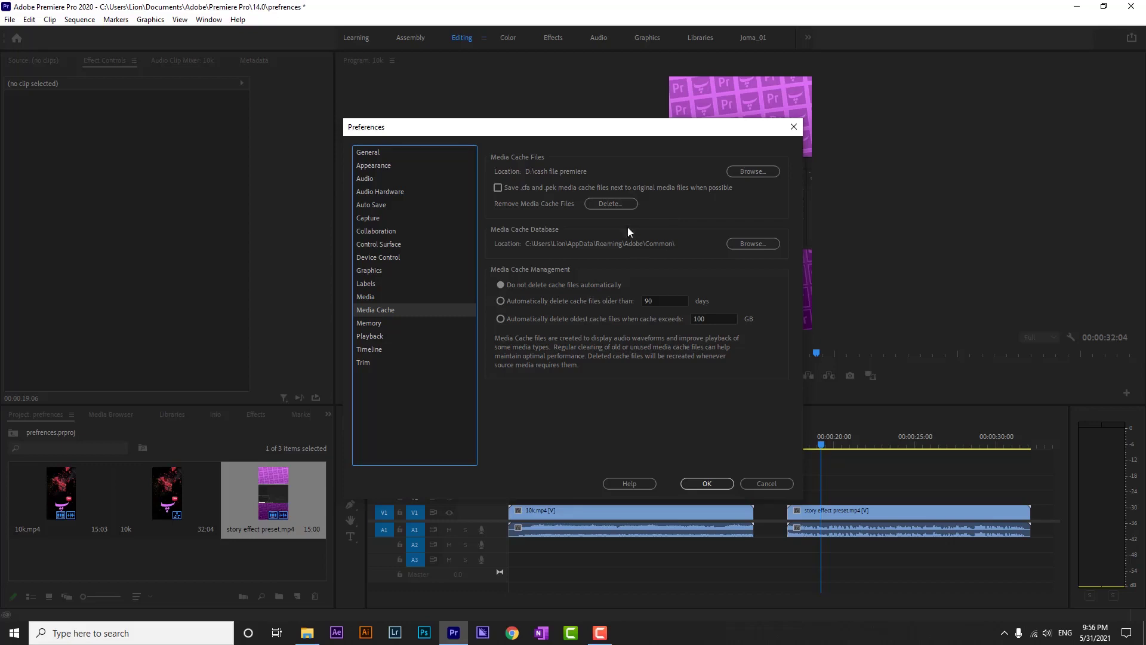
left_click(615, 206)
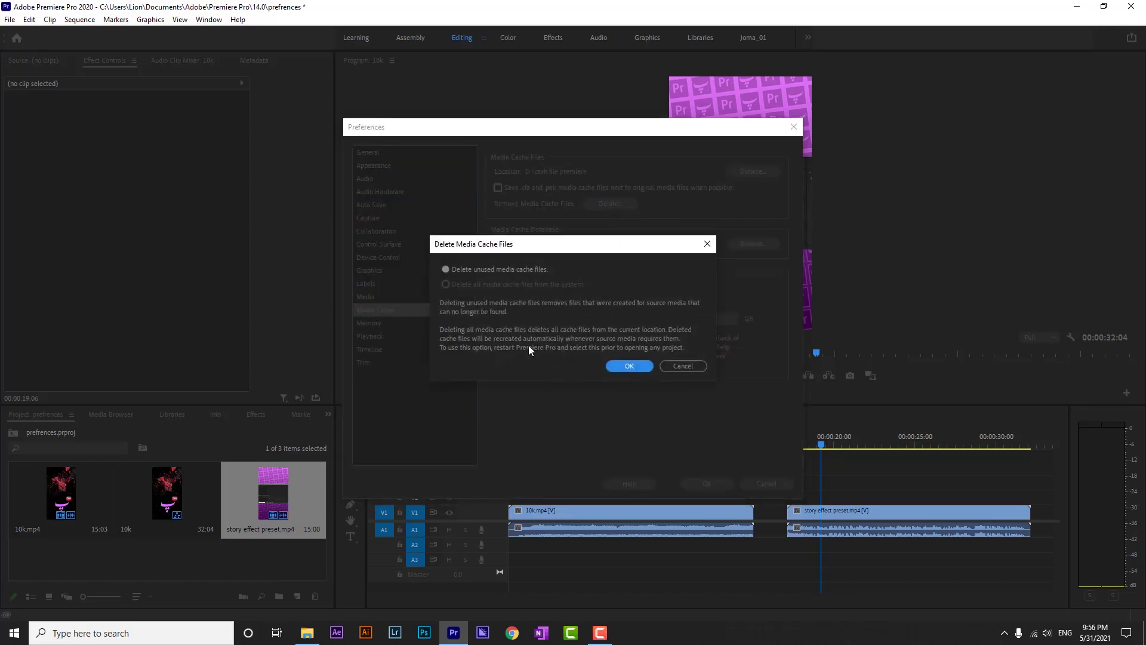
left_click(452, 277)
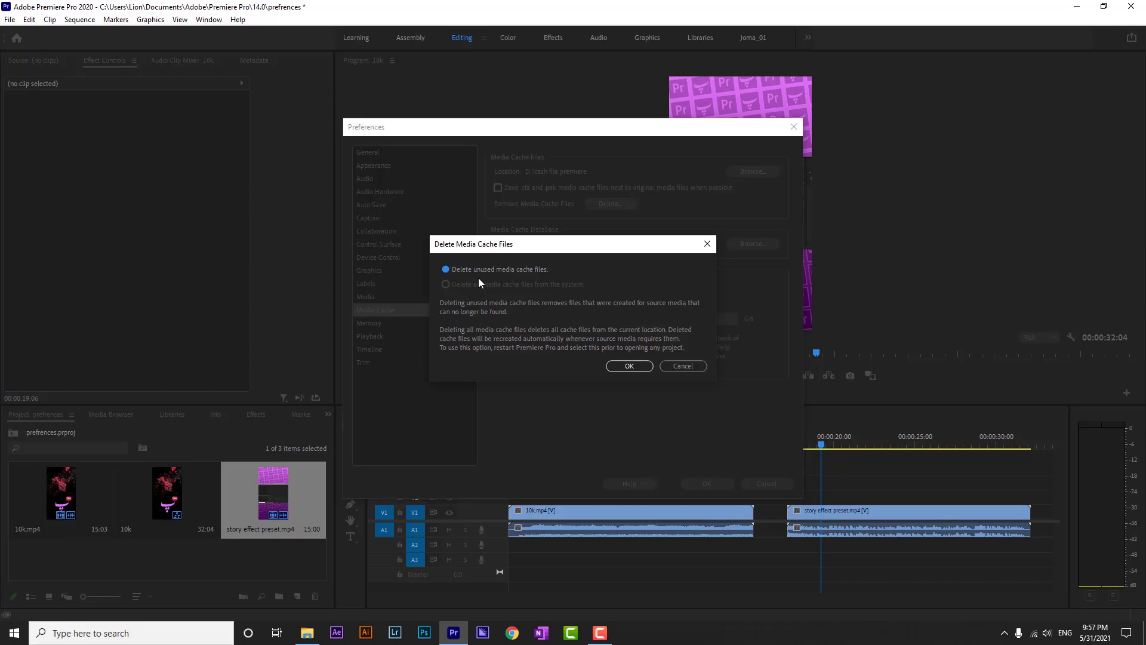
left_click(634, 367)
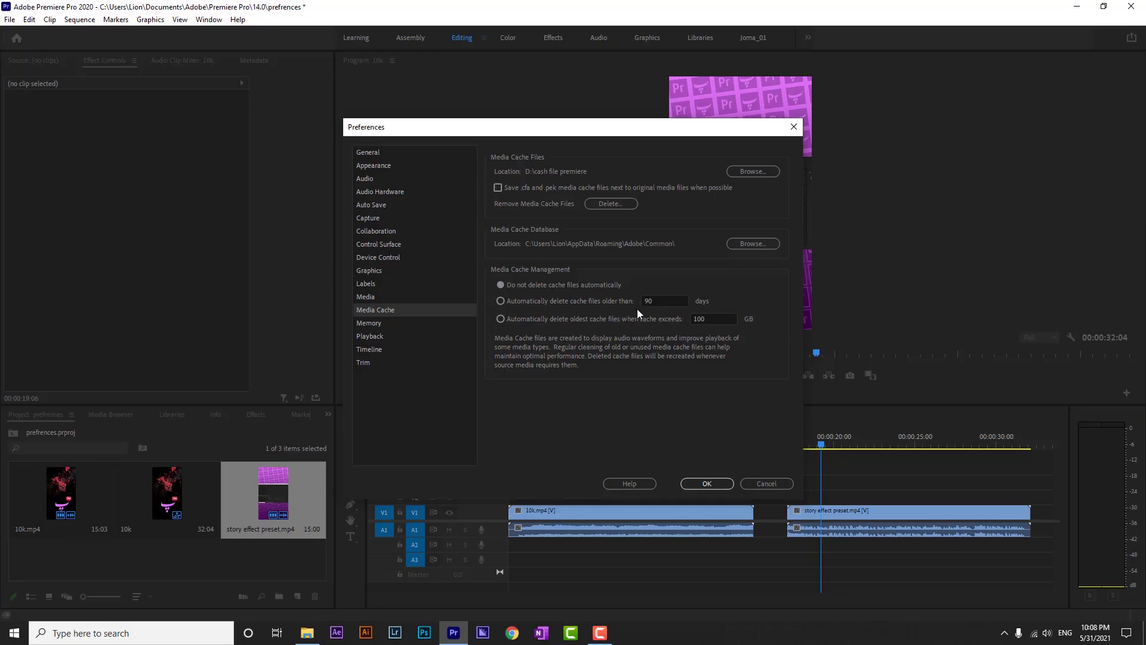
- Examine the Media Cache Management options for automatically deleting cache files by age in days and by cache size in GB
left_click(669, 298)
left_click(622, 309)
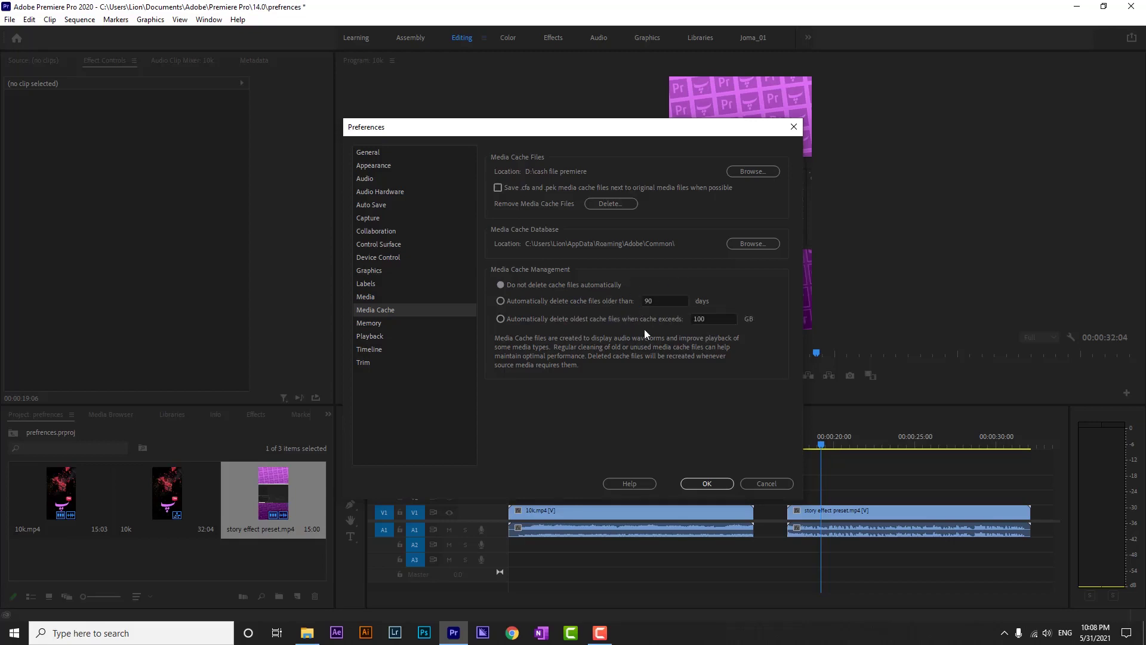
left_click(716, 318)
left_click(718, 425)
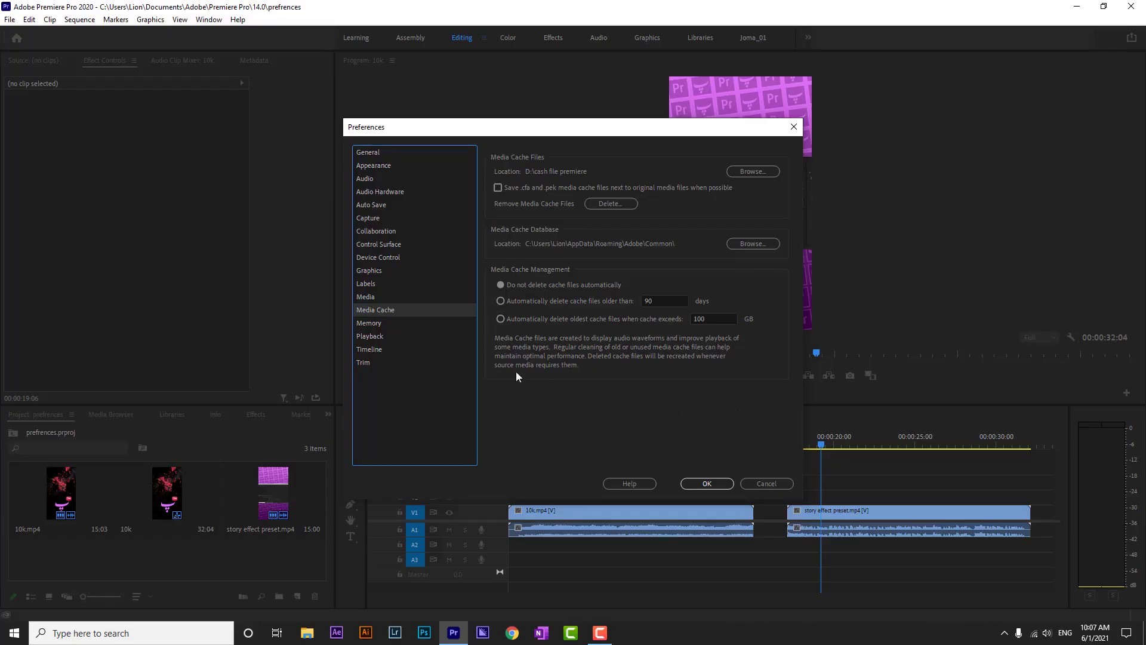
- Set the RAM reserved for other applications to 3 GB in the Memory preferences
left_click(375, 324)
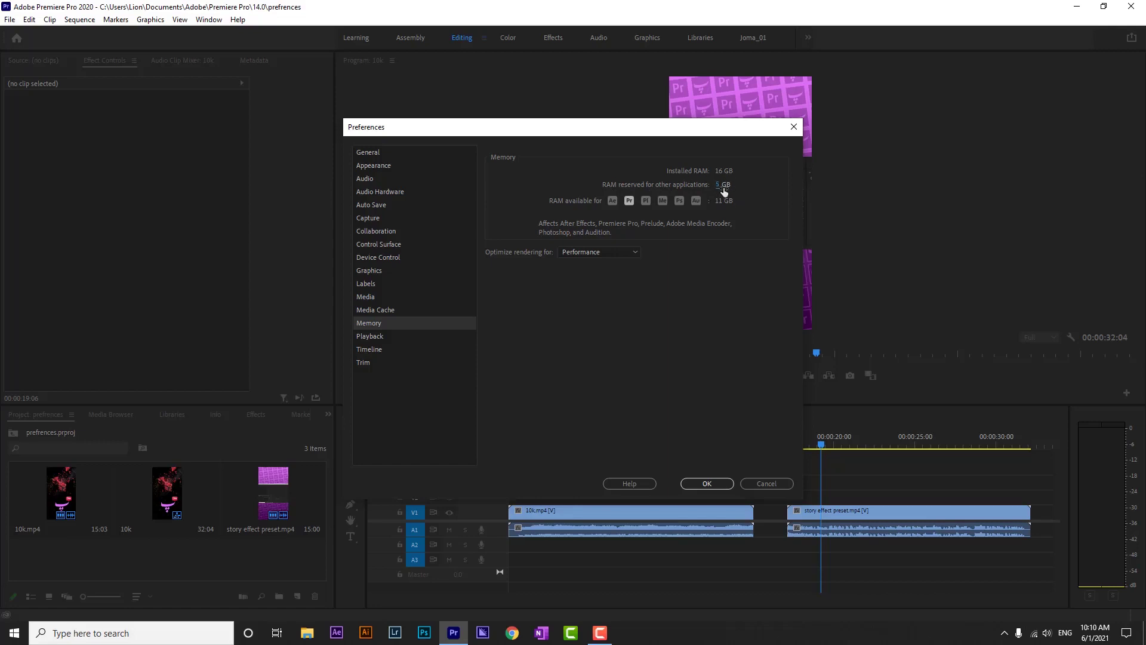
left_click_drag(720, 191, 676, 189)
left_click(718, 184)
left_click(718, 185)
- Try optimizing rendering for Memory, return it to Performance, and cancel the preferences after a brief look at the Timeline page
left_click(618, 253)
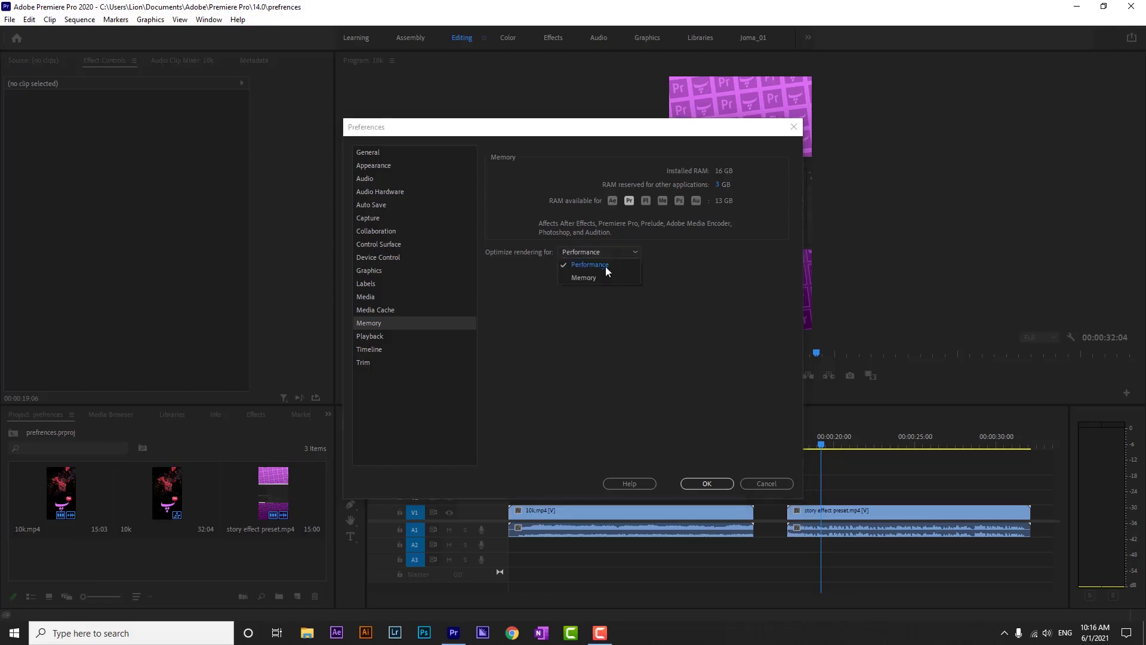
left_click(600, 279)
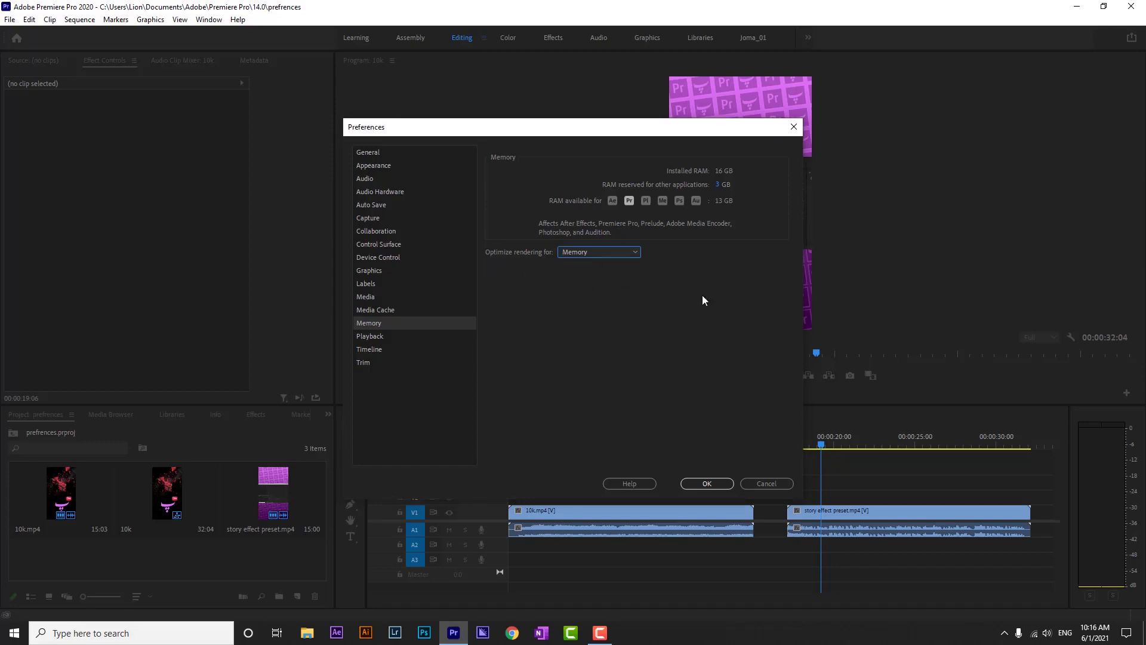
left_click(600, 253)
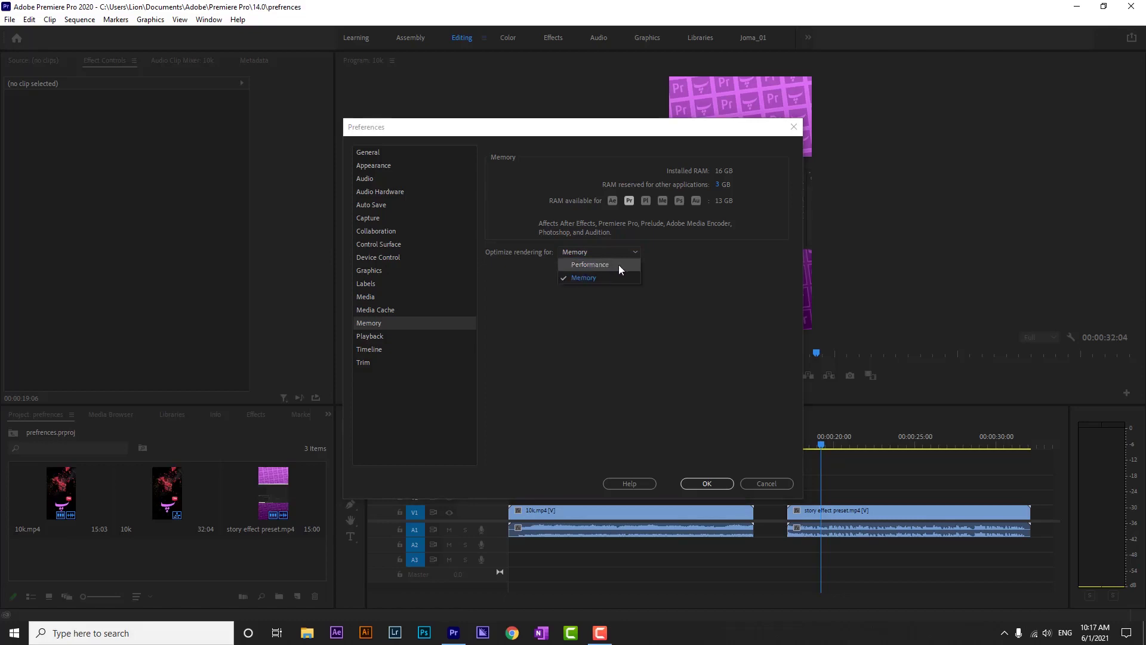
left_click(618, 264)
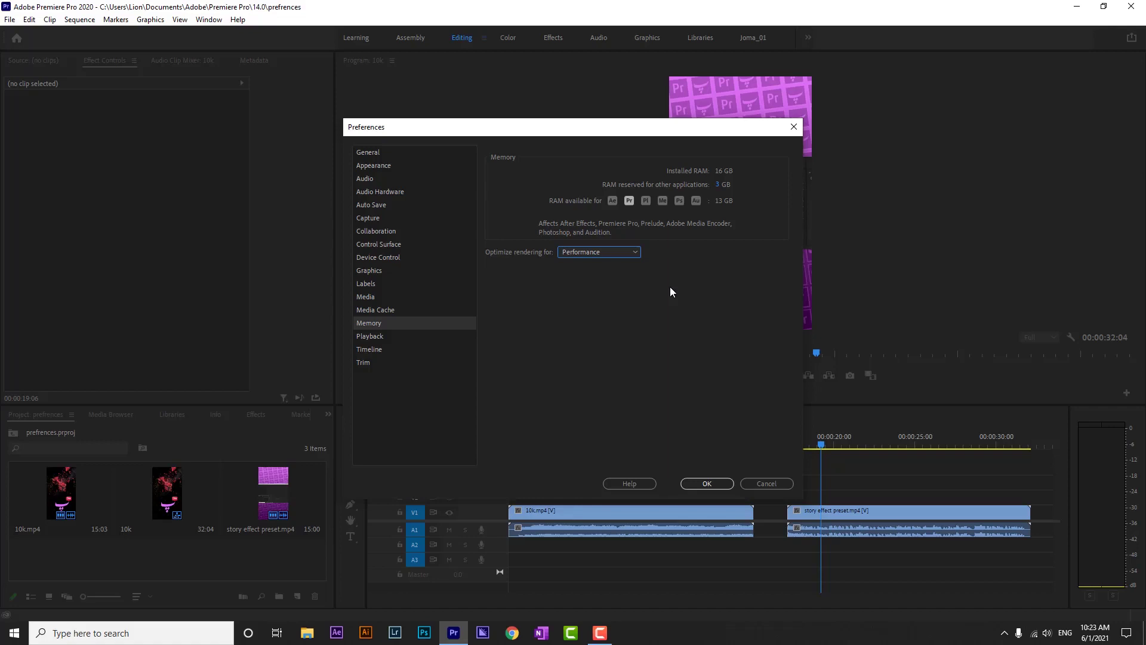
left_click(371, 349)
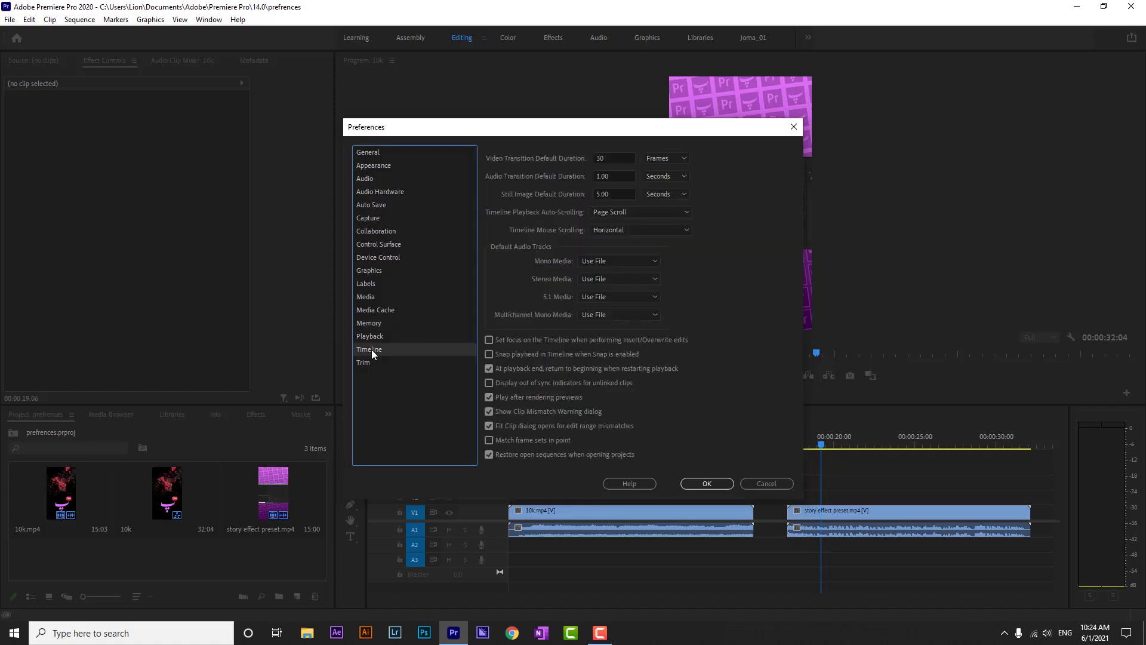
left_click(758, 483)
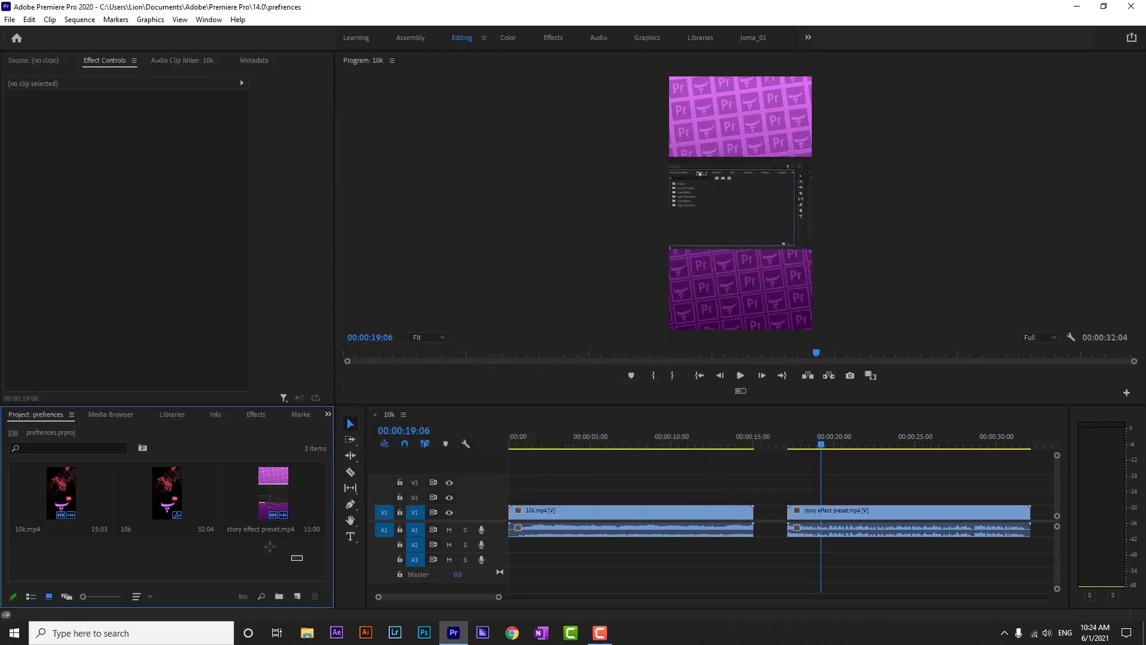
- Delete all items from the project and create a new sequence from the mountain road image in File Explorer
left_click_drag(270, 547, 89, 486)
key("Delete")
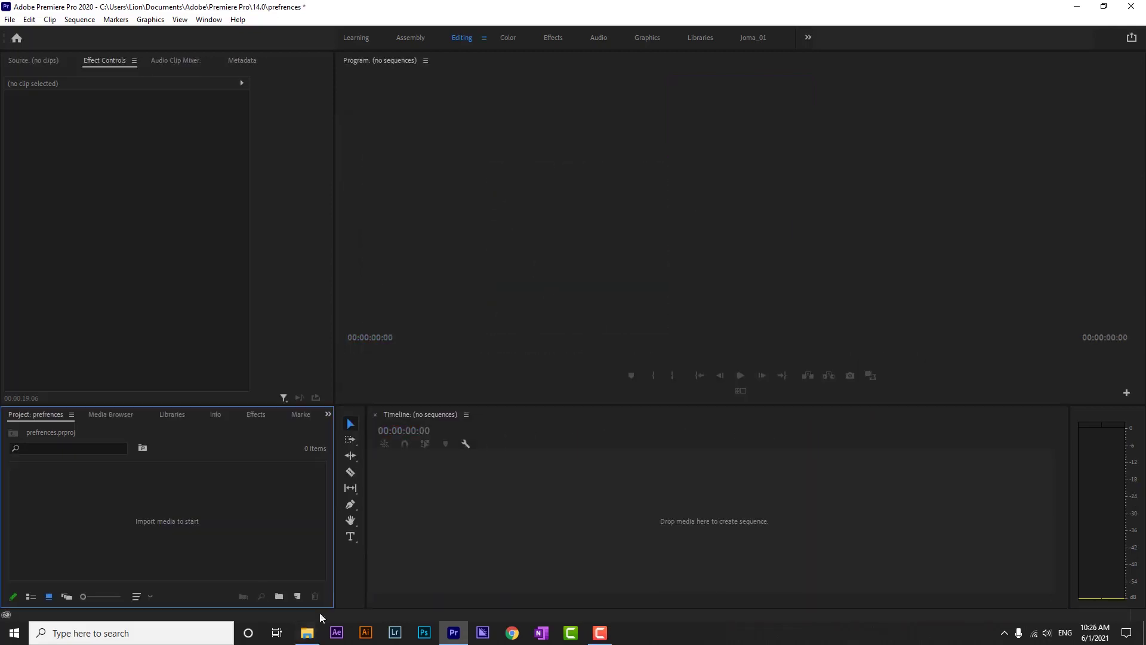
left_click(307, 632)
left_click_drag(302, 149, 745, 551)
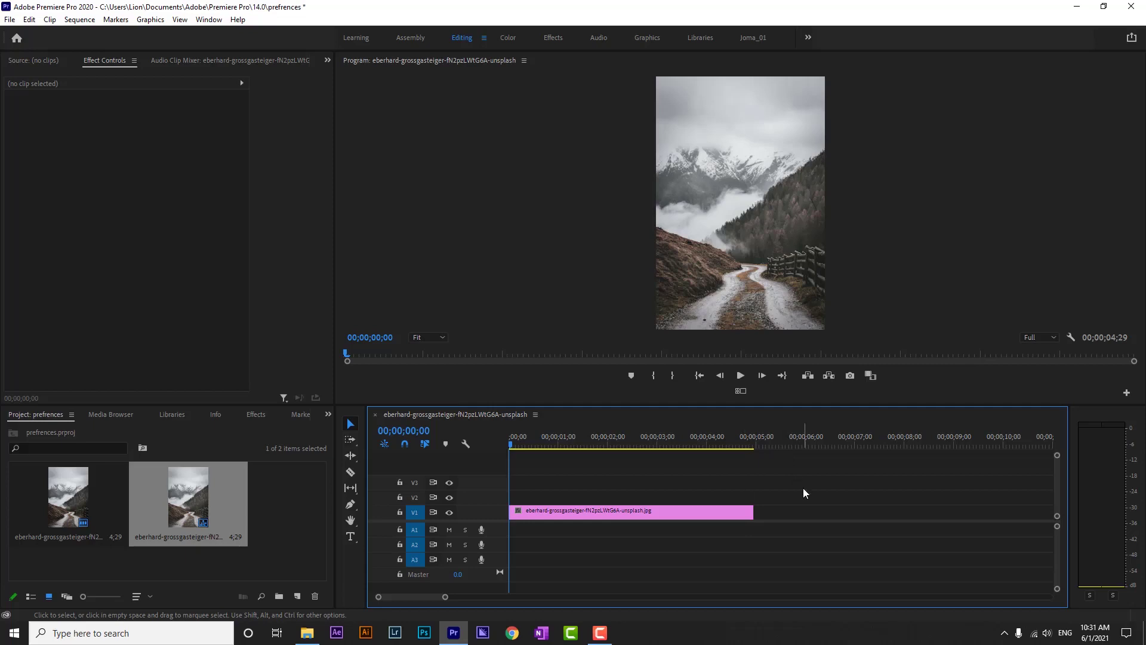
- Set the Still Image Default Duration to 2.00 seconds in the Timeline preferences and apply the change
left_click(29, 19)
mouse_move(123, 391)
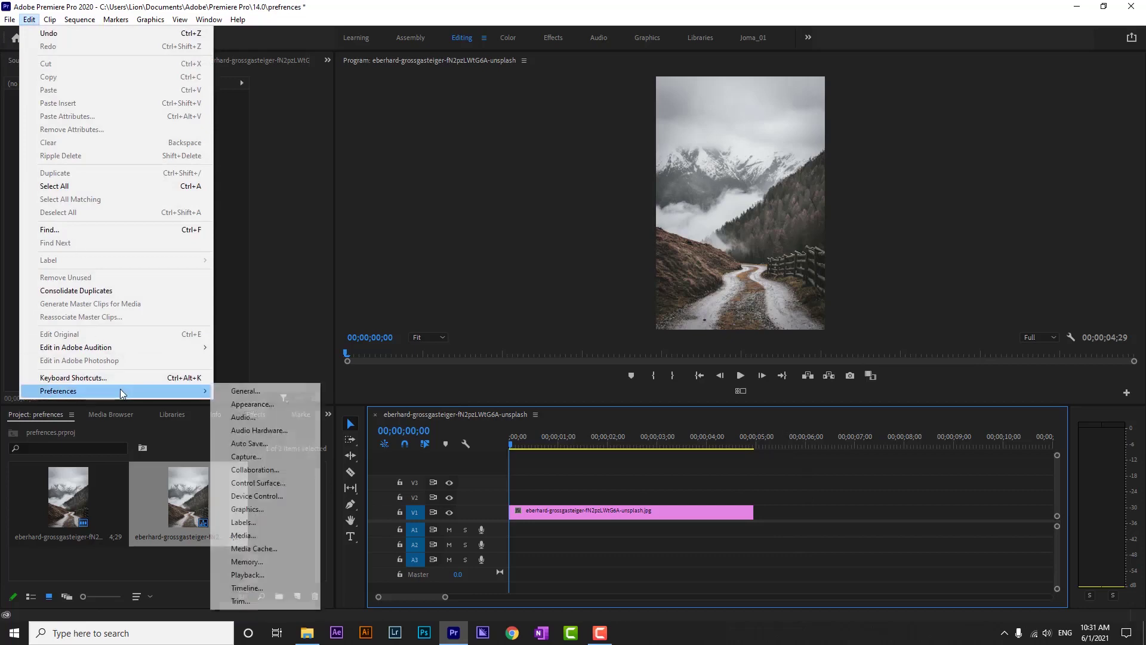
left_click(278, 587)
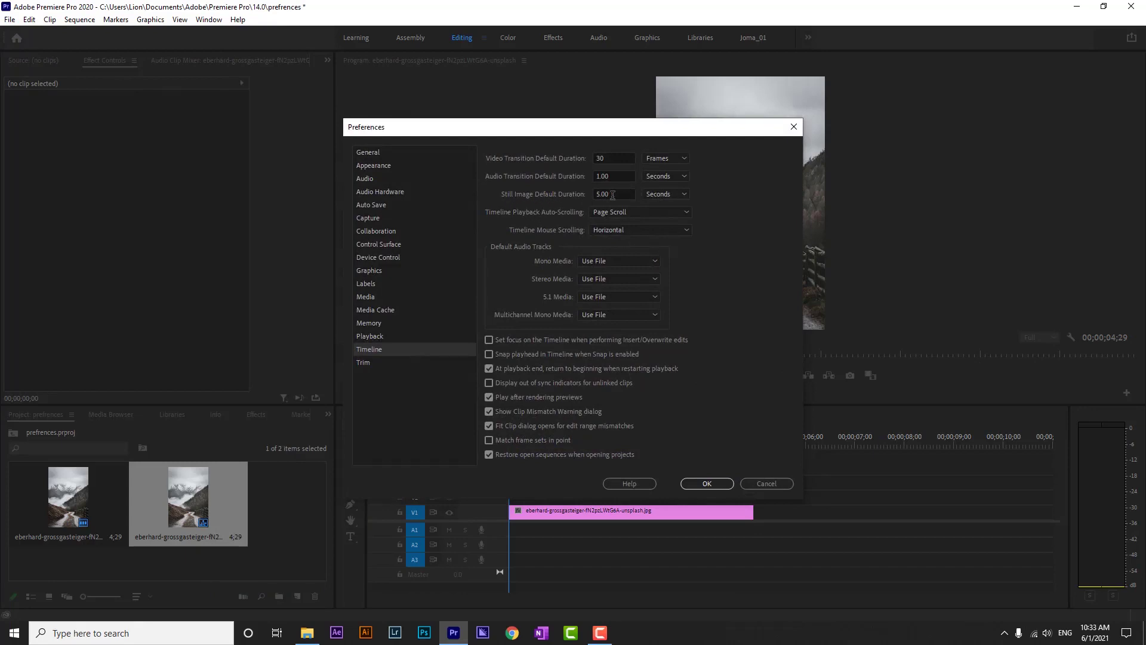
double_click(612, 194)
left_click(701, 266)
left_click(707, 484)
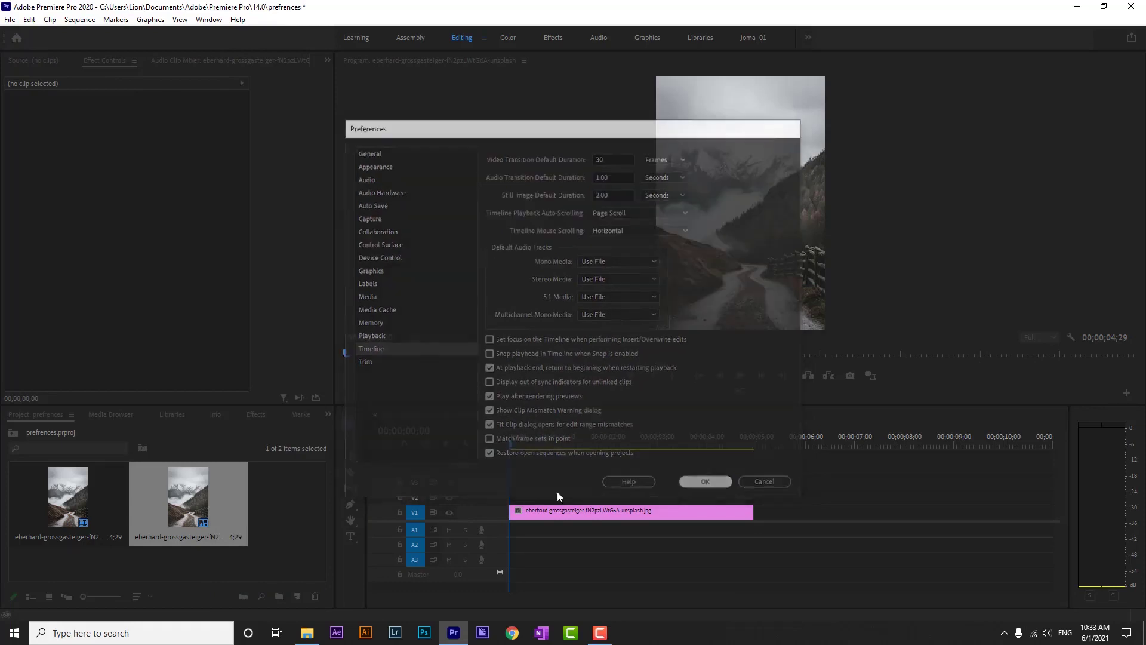
- Append the mountain road image after the existing clip on V1, and delete all items from the project
left_click_drag(65, 507, 759, 512)
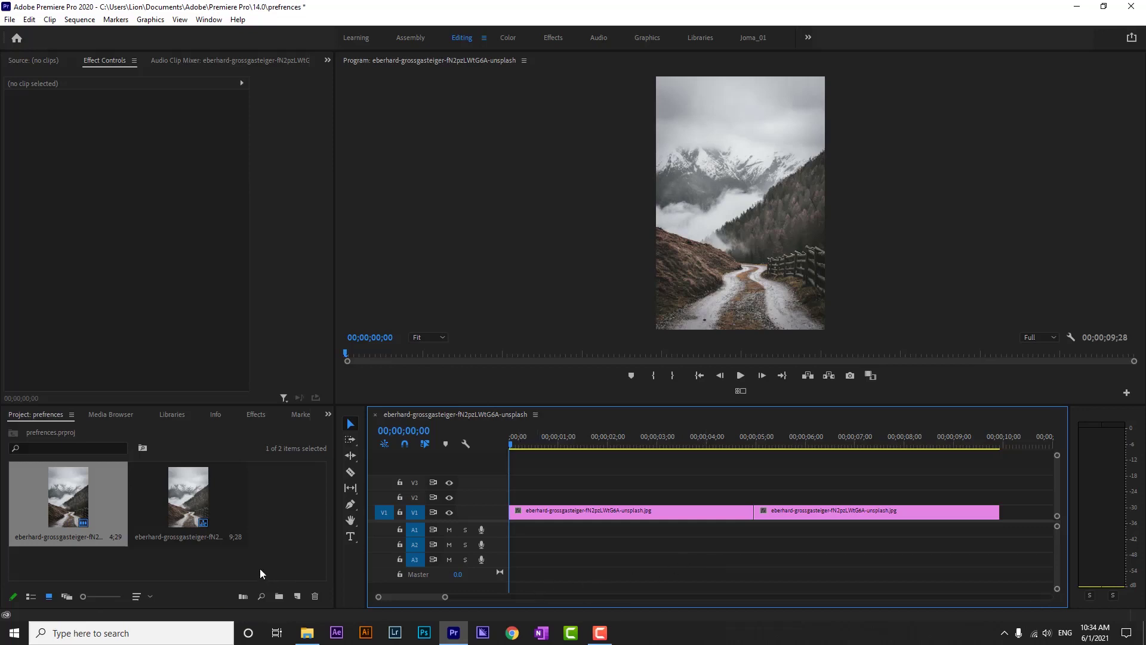
left_click_drag(269, 570, 85, 486)
key("Delete")
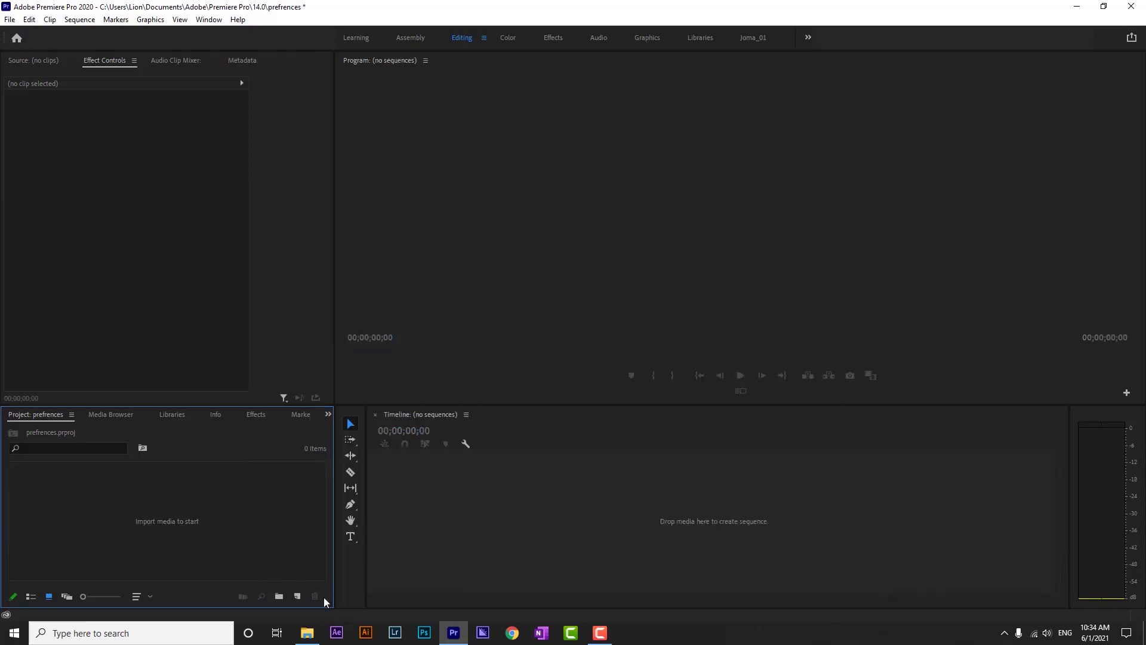
- Create a new sequence by bringing the mountain road image from File Explorer into the empty timeline
left_click(307, 633)
left_click_drag(293, 156, 567, 515)
left_click(89, 548)
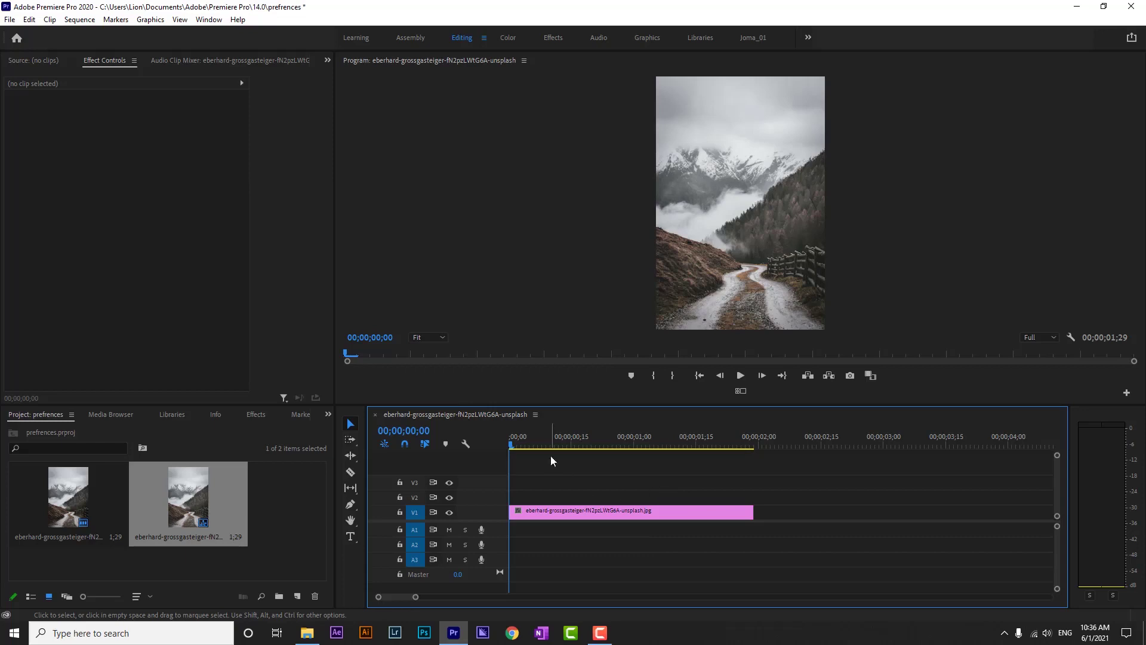
- Examine the Timeline preferences for the video transition default duration and its units, playback auto-scrolling and timeline mouse scrolling
left_click(28, 20)
mouse_move(113, 391)
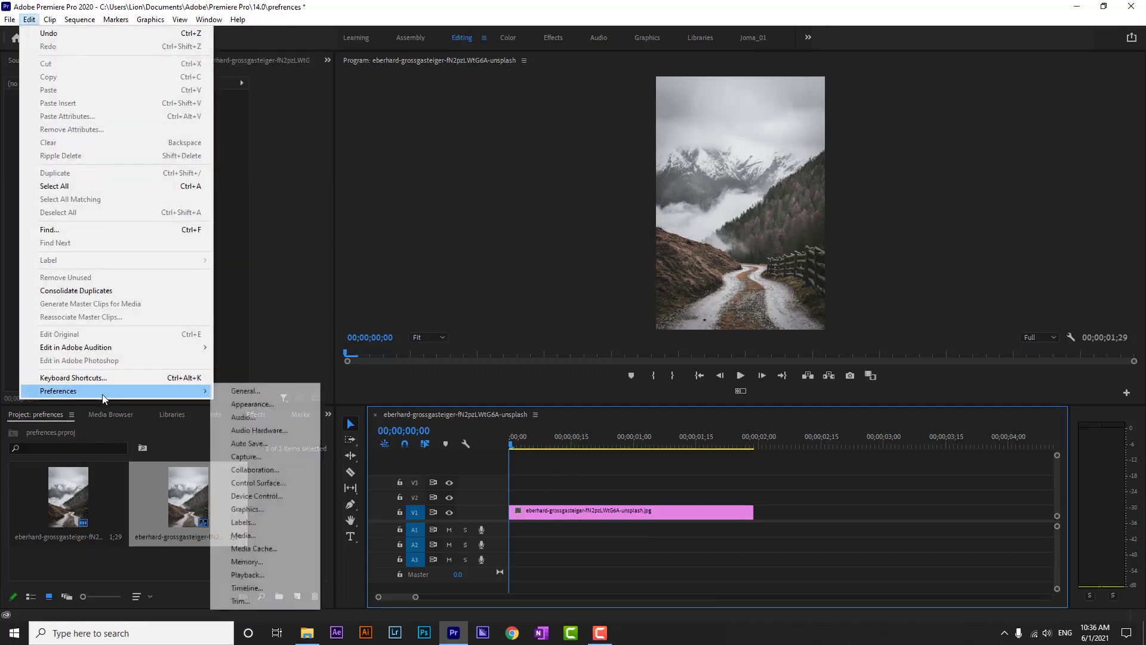
left_click(263, 588)
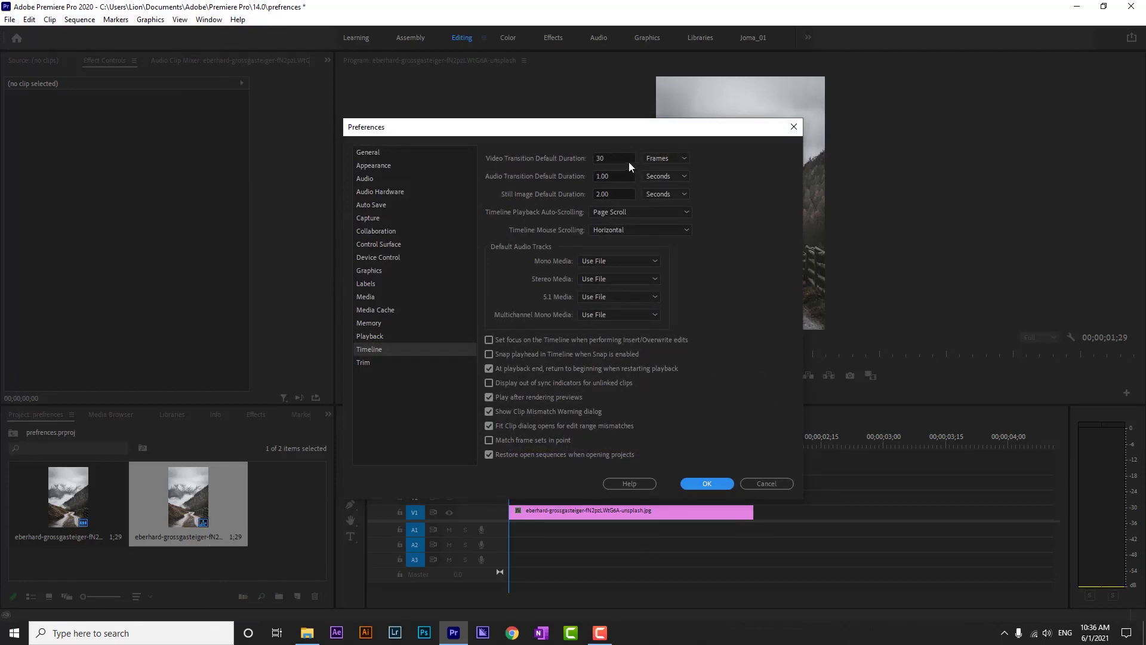
left_click(627, 159)
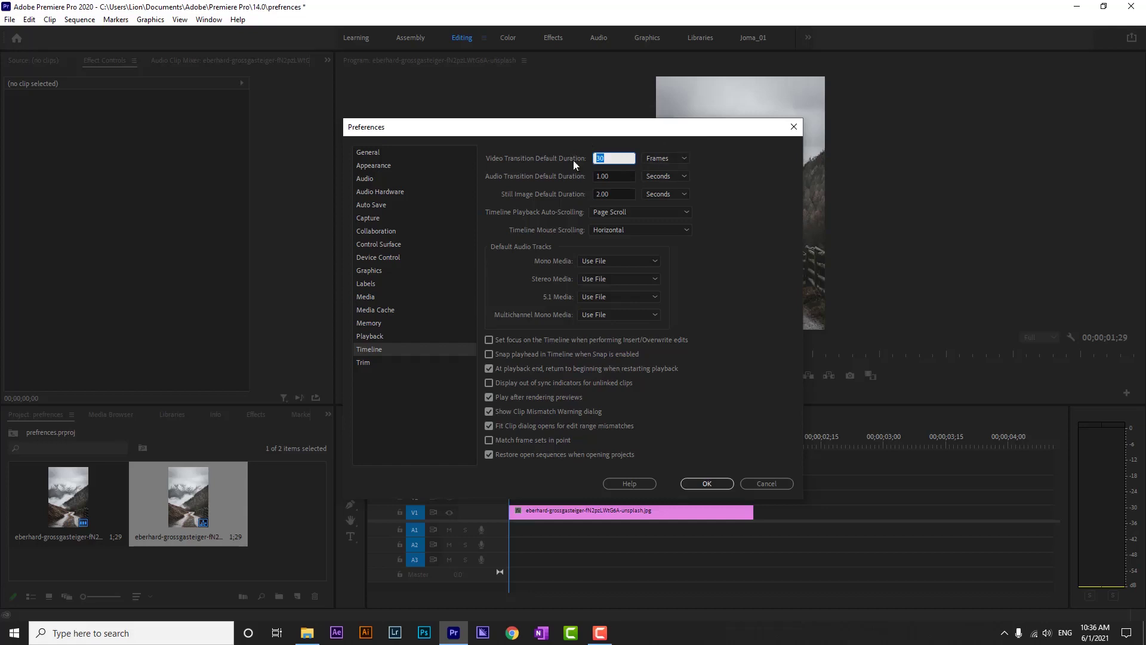
left_click(679, 157)
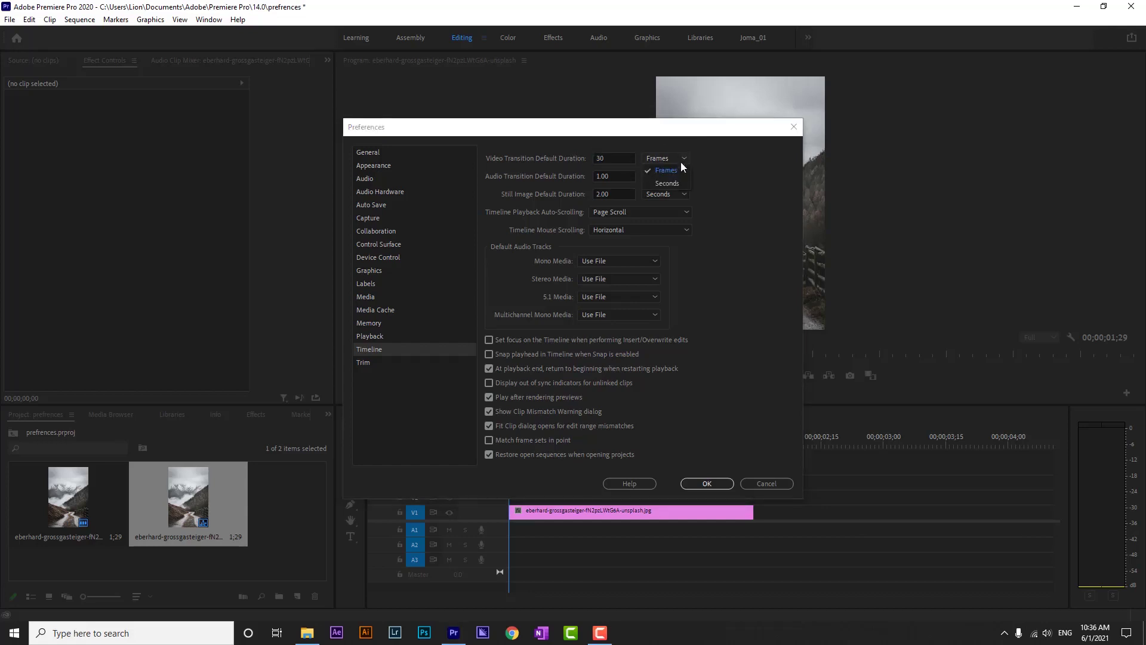
left_click(698, 190)
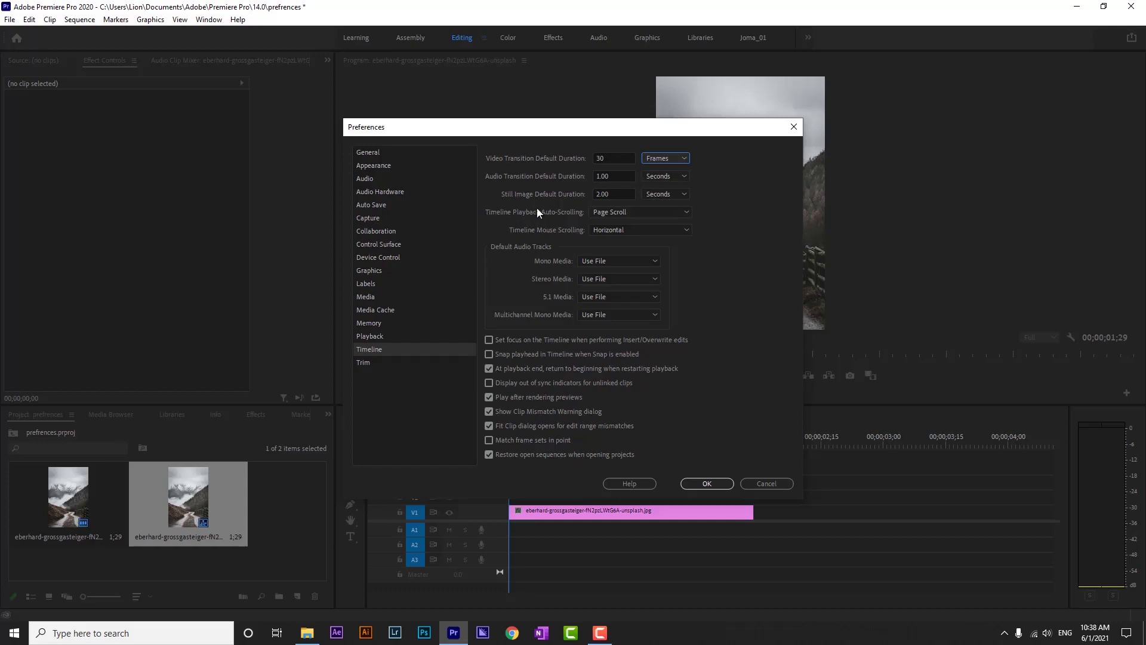
left_click(679, 212)
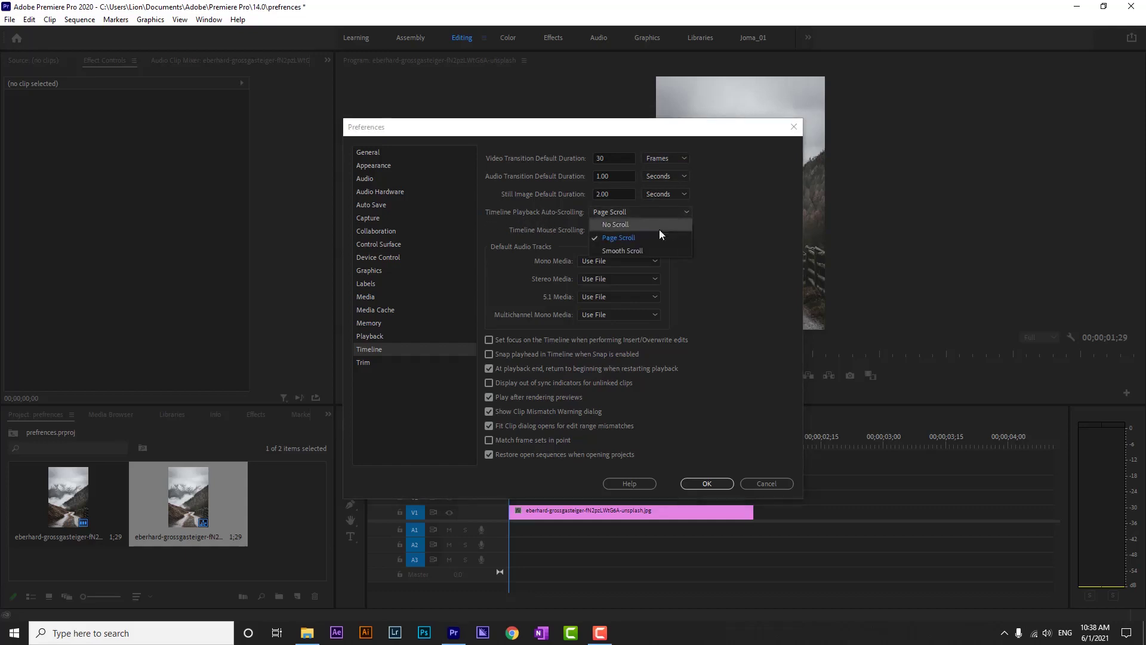
left_click(699, 236)
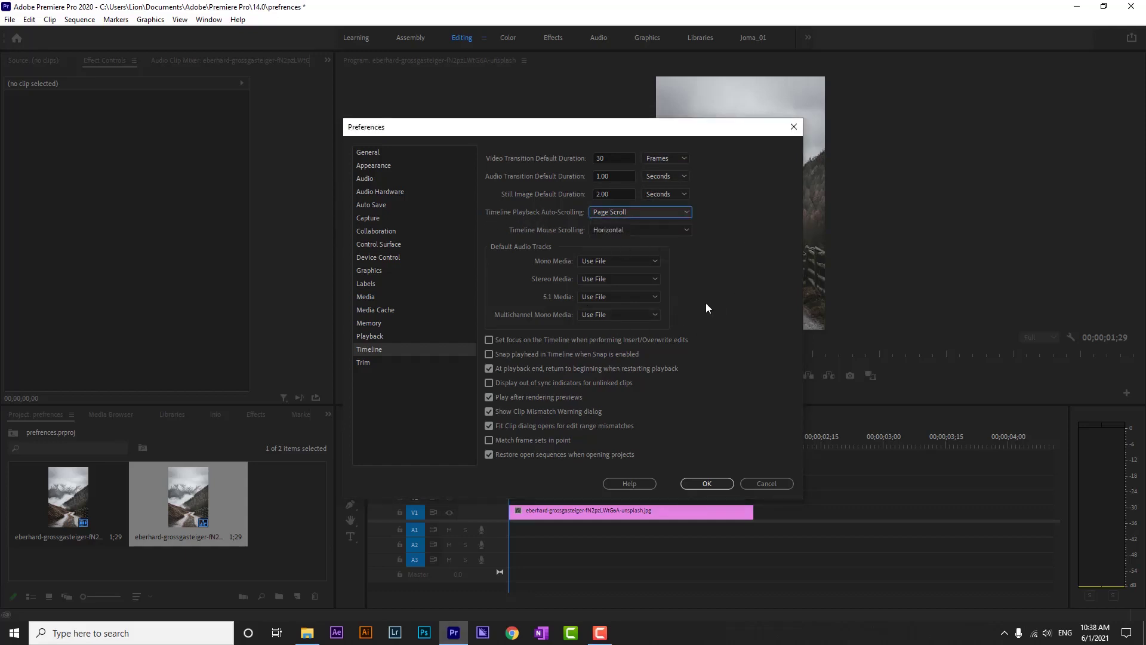
left_click(646, 229)
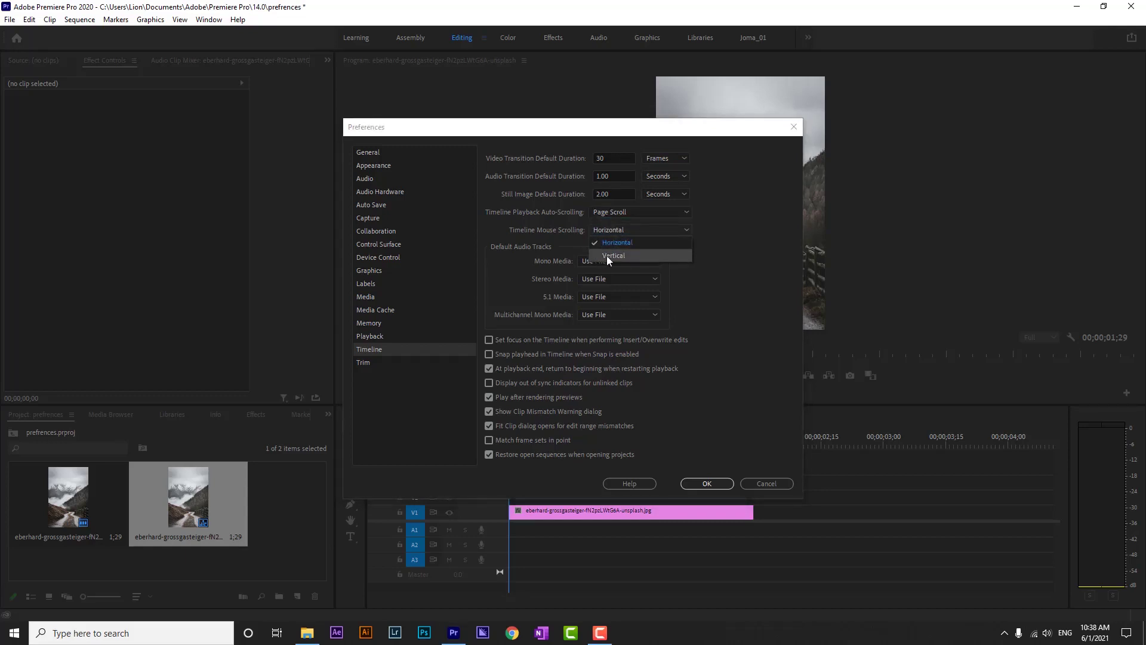
left_click(716, 266)
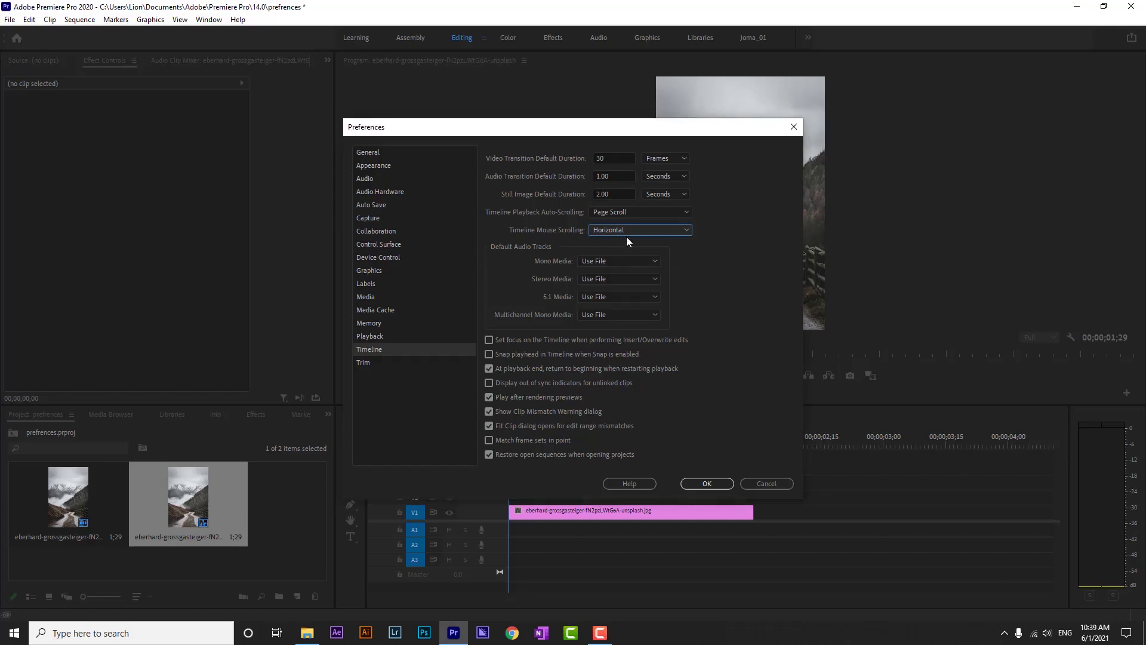